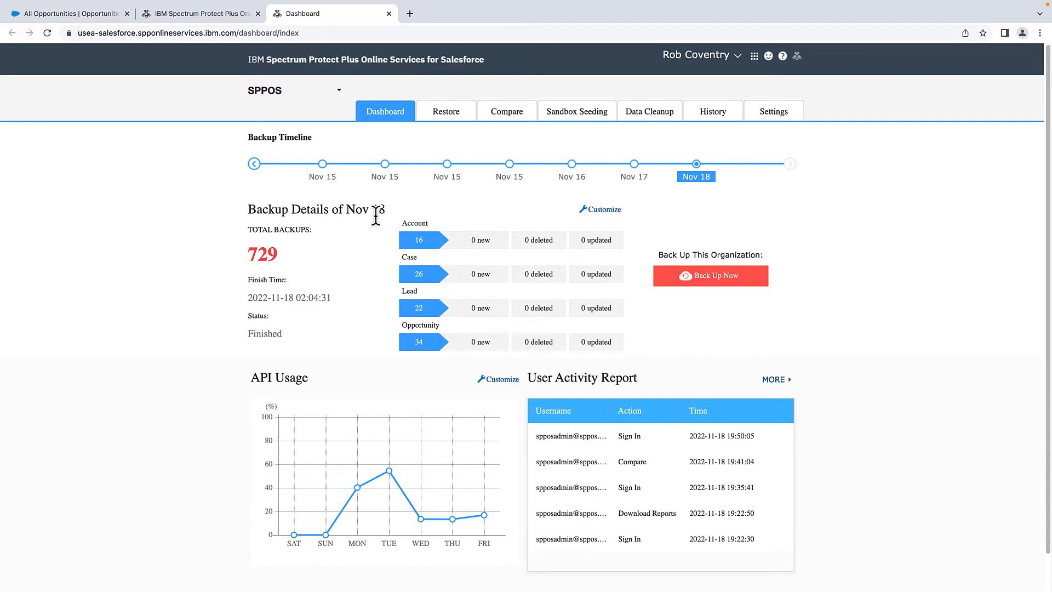
# - Open the Compare options, read the descriptions, and start Compare Objects with Salesforce
pyautogui.click(521, 113)
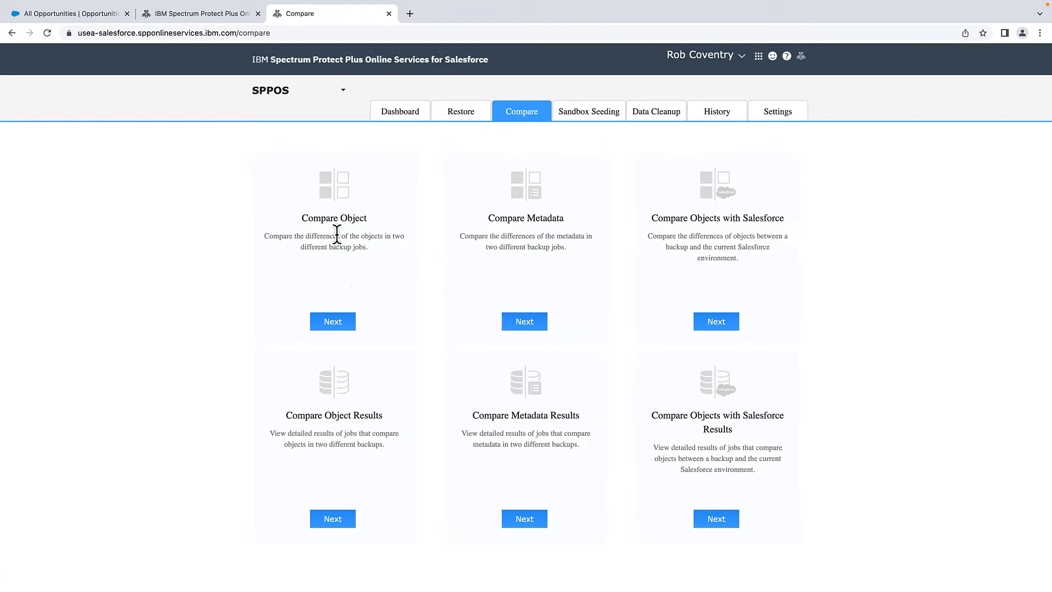
pyautogui.moveTo(265, 237); pyautogui.dragTo(405, 234)
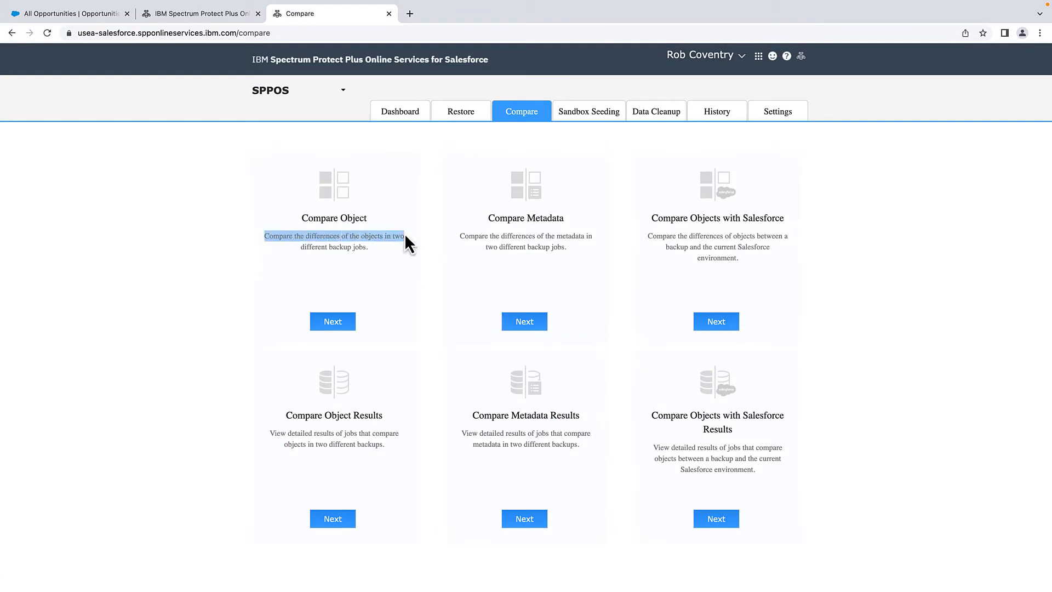
pyautogui.moveTo(301, 247); pyautogui.dragTo(350, 249)
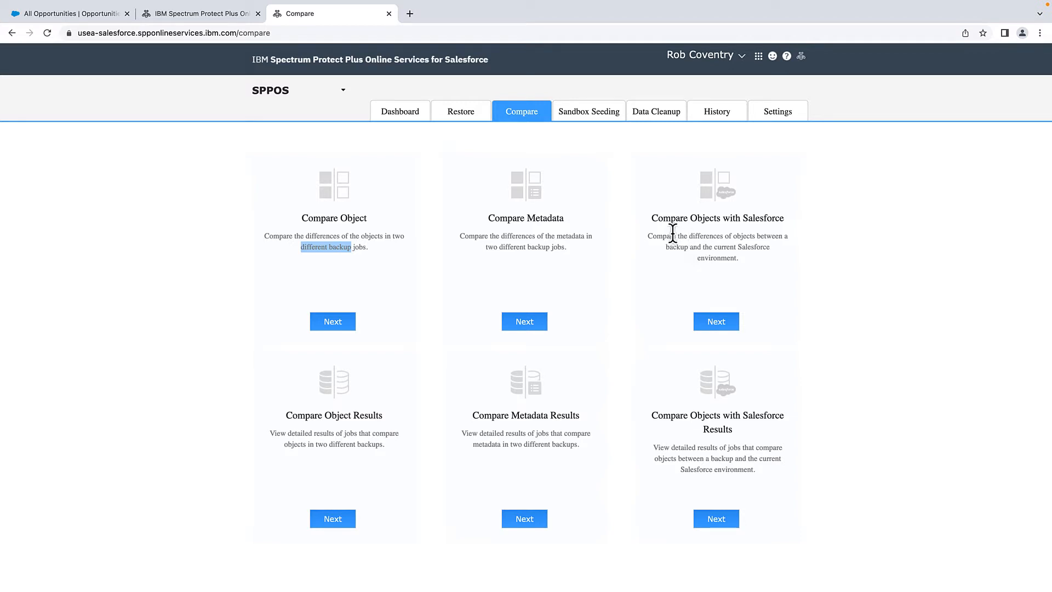
pyautogui.moveTo(673, 236); pyautogui.dragTo(751, 245)
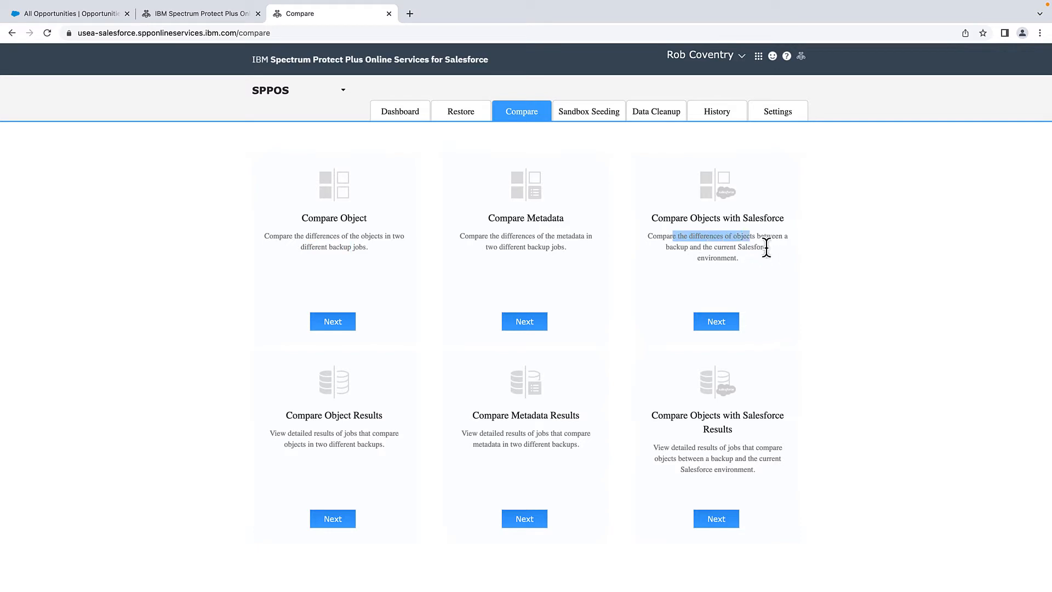
pyautogui.click(720, 327)
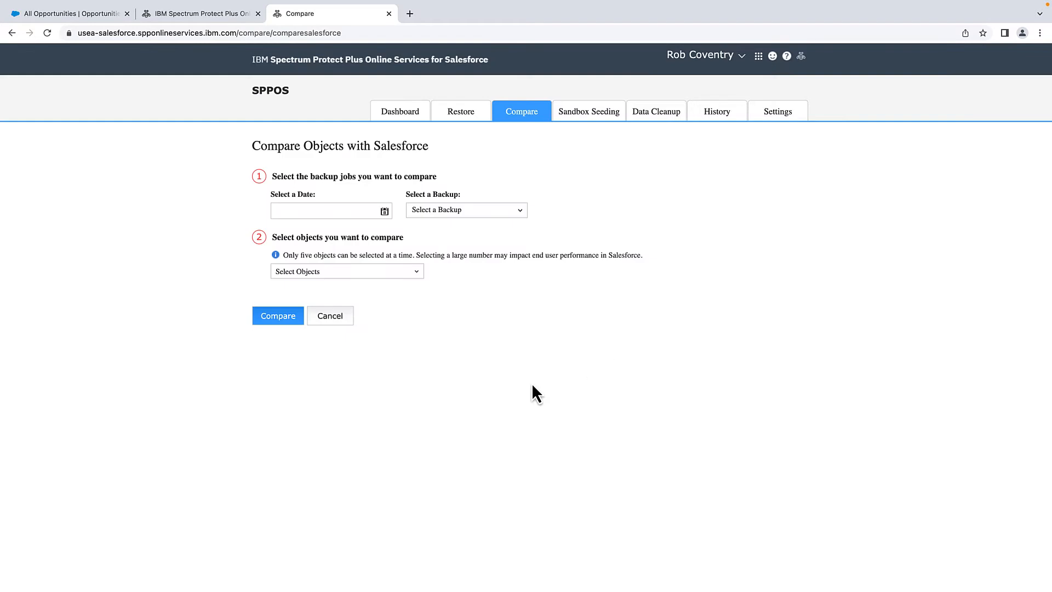
# - Select the 2022-11-17 2:04:27 backup from the 11-17-2022 date
pyautogui.click(384, 212)
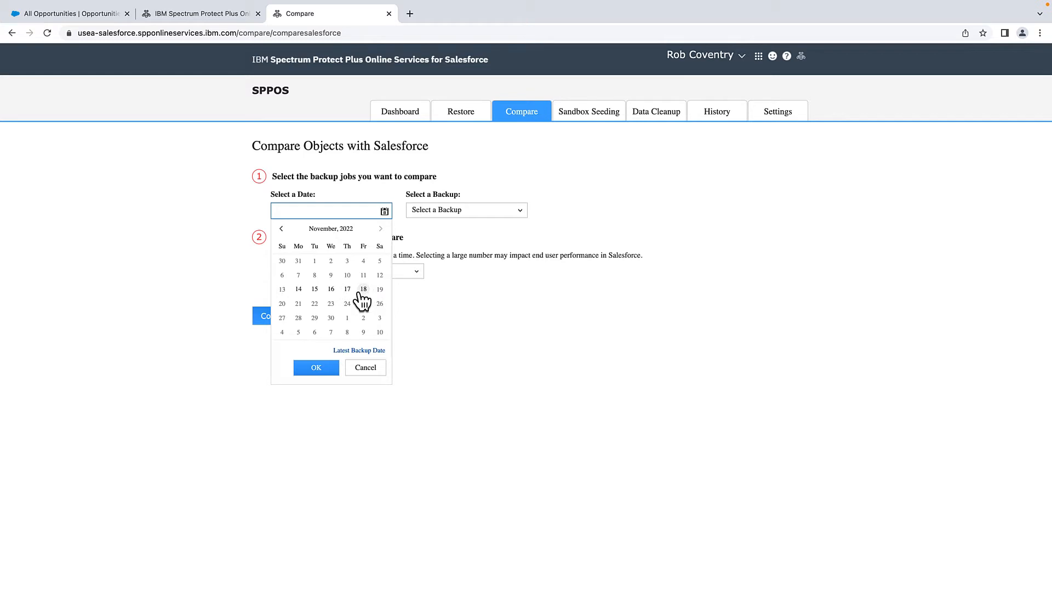
pyautogui.click(347, 289)
pyautogui.click(316, 368)
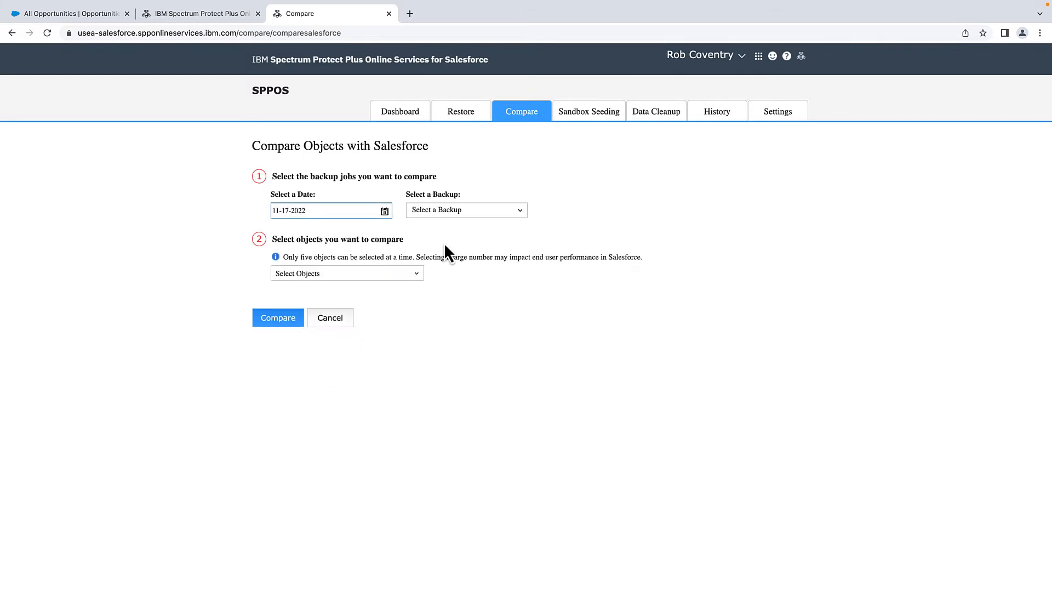
pyautogui.click(461, 211)
pyautogui.click(462, 227)
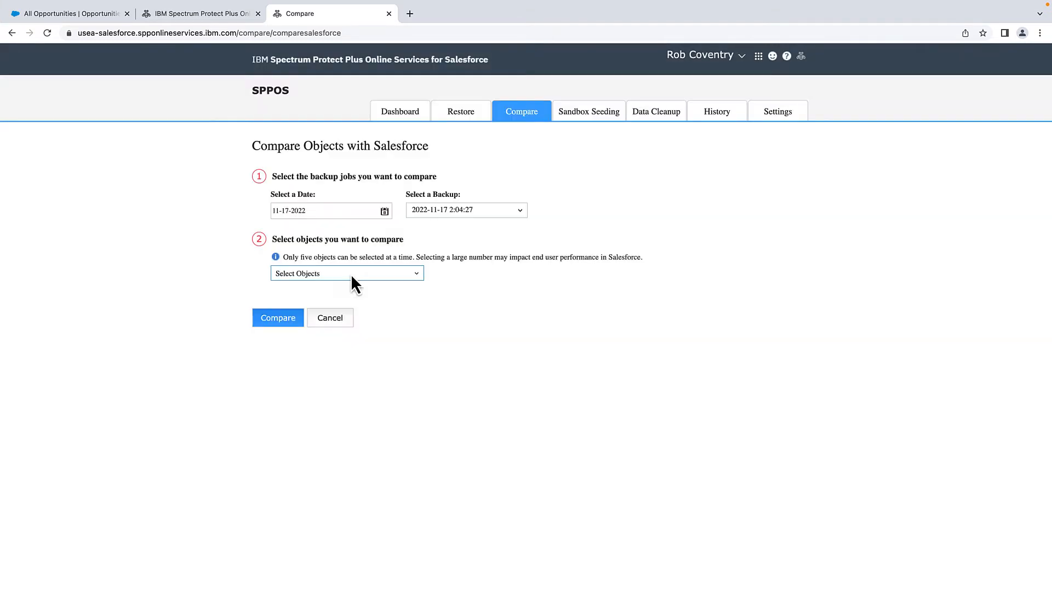
# - Check Opportunity as the object to compare and start the comparison
pyautogui.click(351, 274)
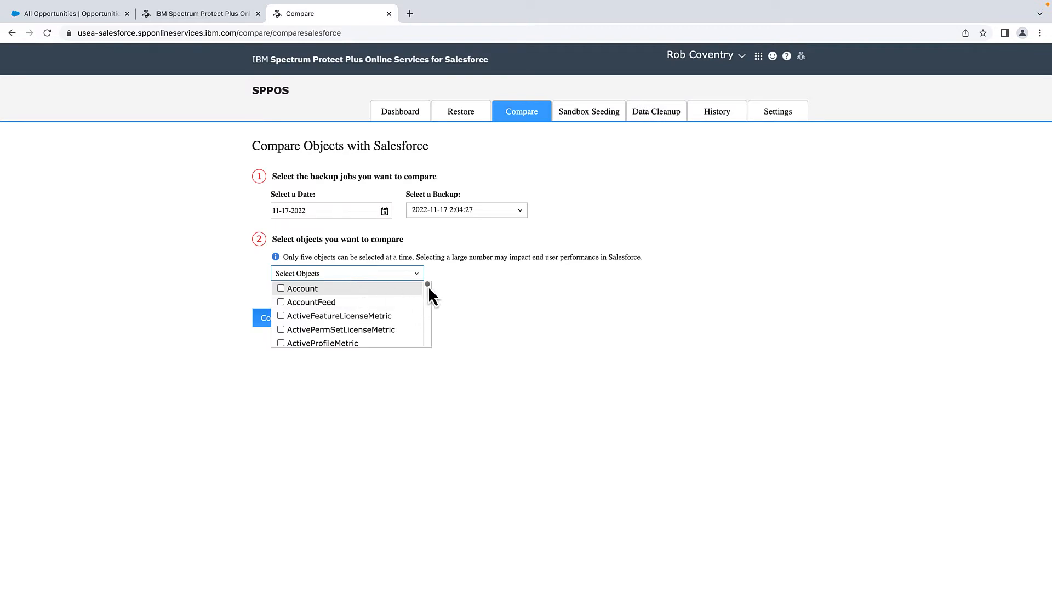
pyautogui.moveTo(428, 285); pyautogui.dragTo(434, 317)
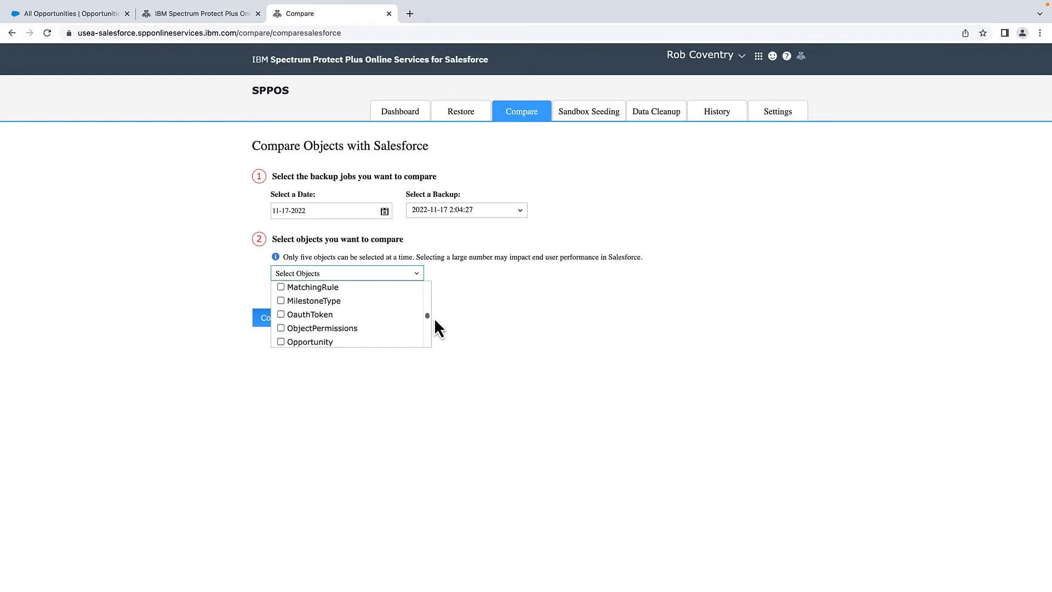
pyautogui.click(338, 342)
pyautogui.click(276, 323)
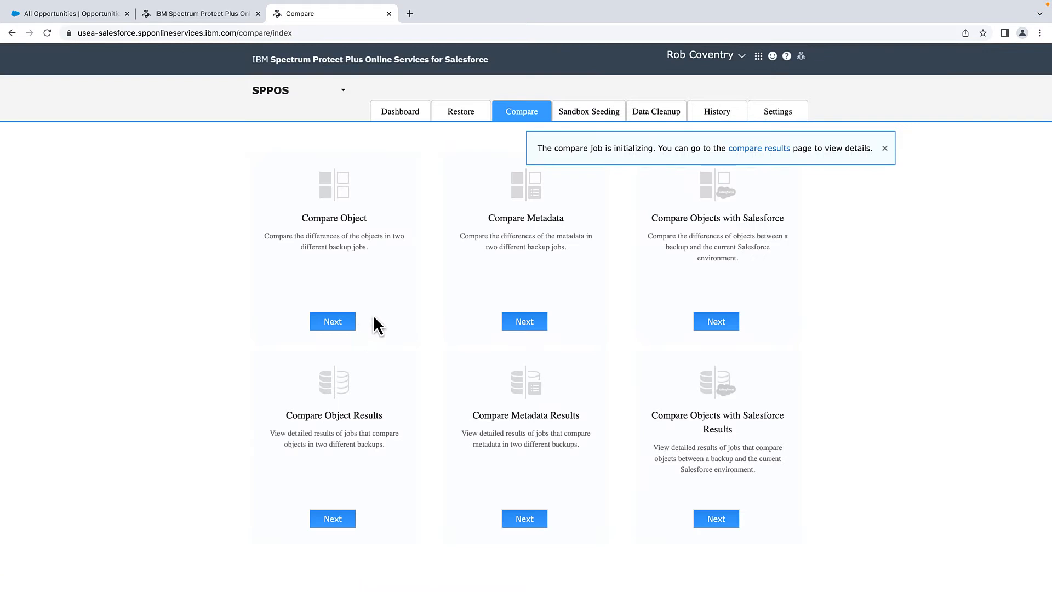
# - Open the compare results and view the three removed Opportunity records
pyautogui.click(754, 149)
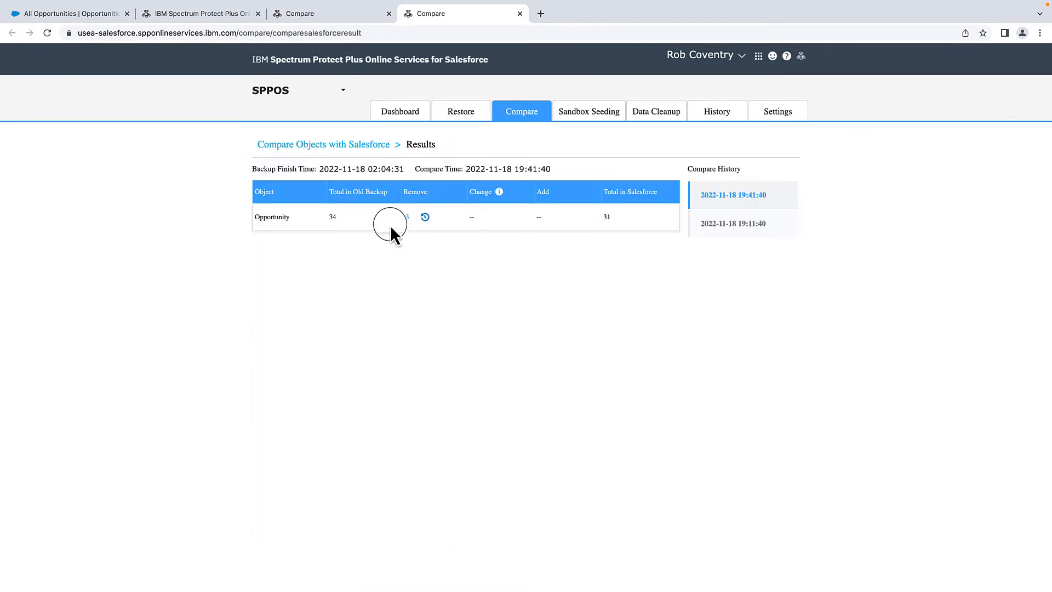
pyautogui.click(406, 219)
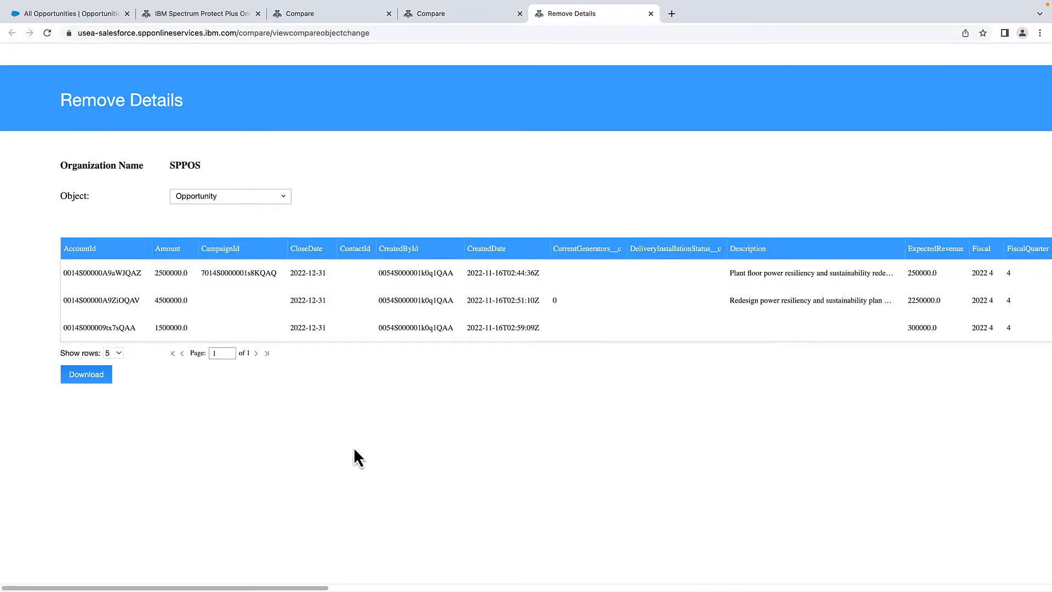
pyautogui.moveTo(136, 588); pyautogui.dragTo(138, 588)
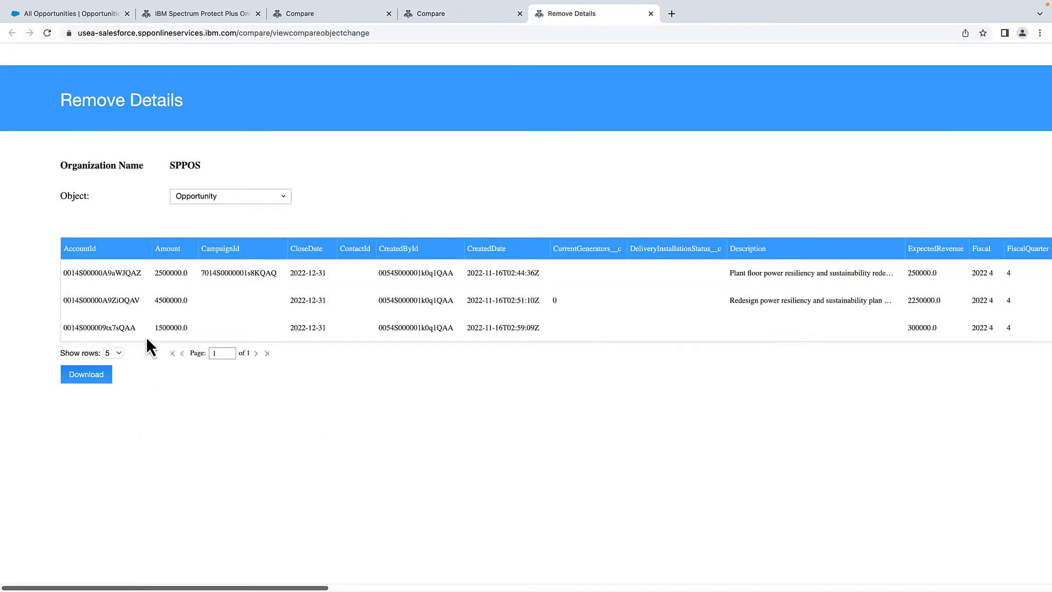
pyautogui.moveTo(148, 273); pyautogui.dragTo(164, 273)
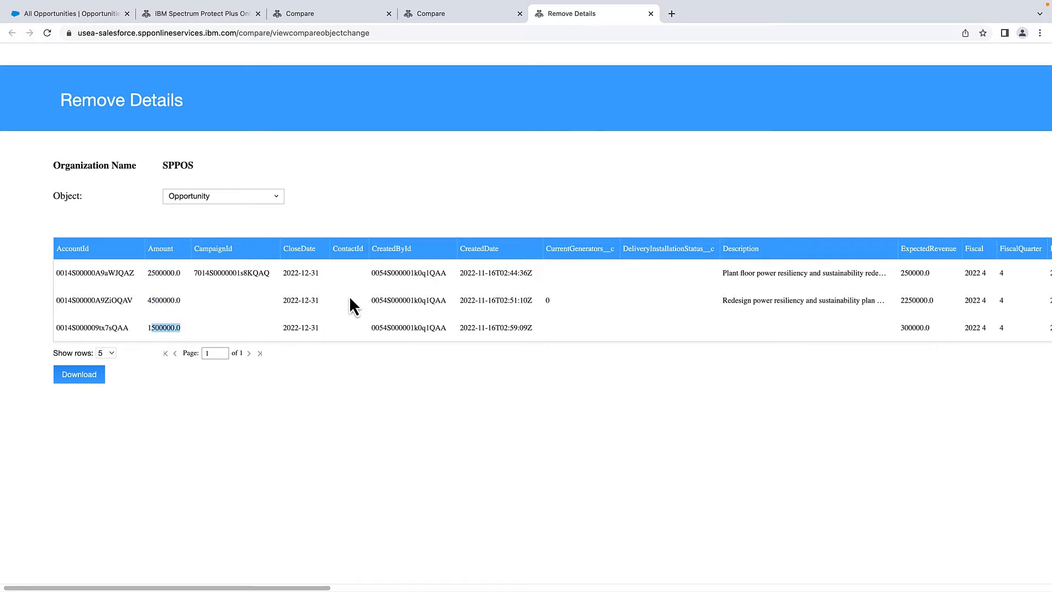
pyautogui.moveTo(209, 273); pyautogui.dragTo(235, 274)
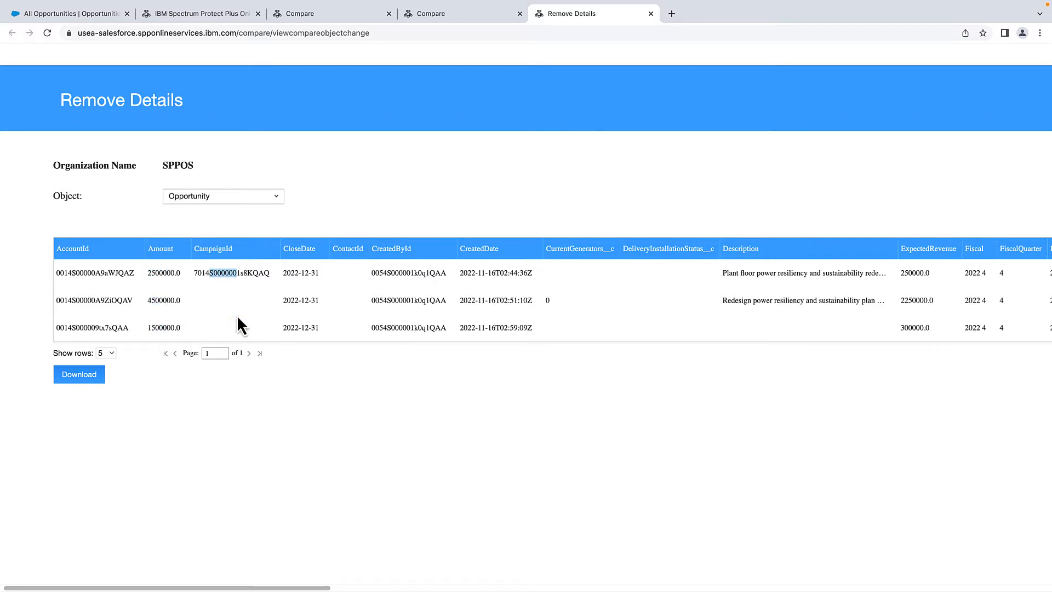
pyautogui.moveTo(237, 588); pyautogui.dragTo(361, 588)
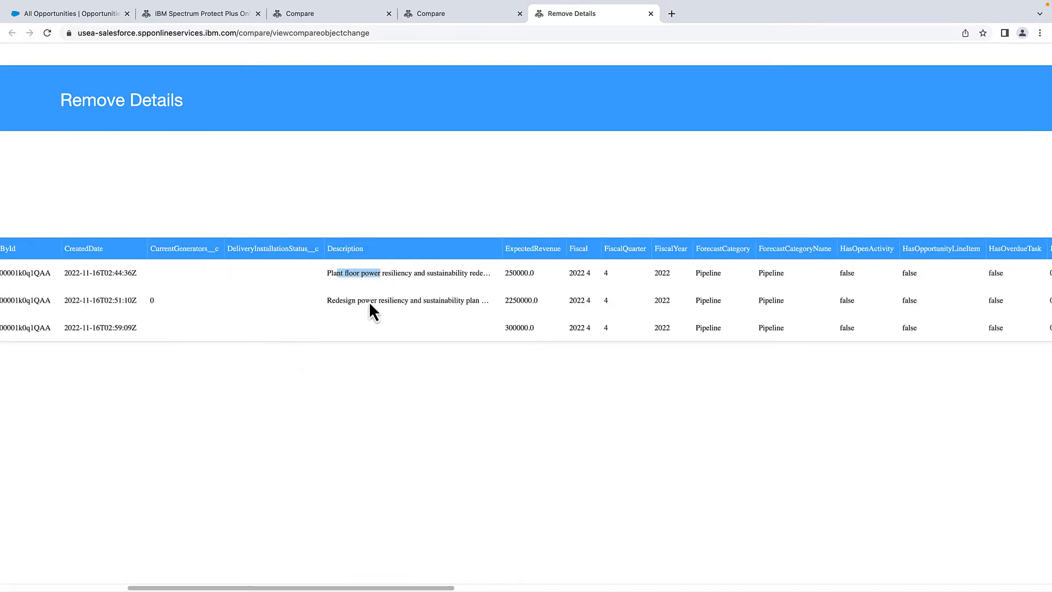
pyautogui.moveTo(396, 588); pyautogui.dragTo(848, 588)
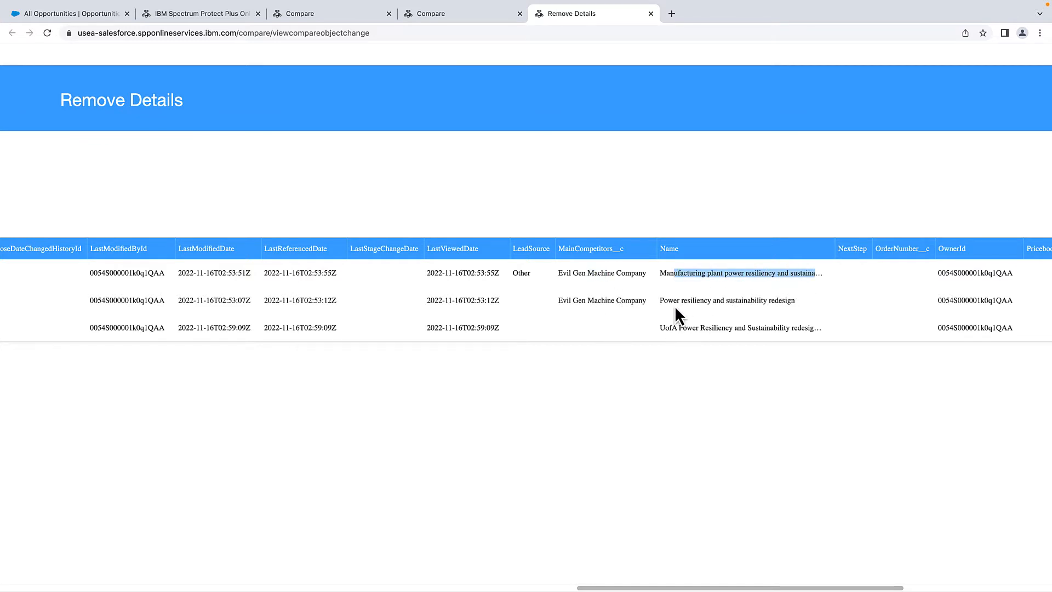
# - Download the removed records as Opportunity.zip and close the Remove Details tab
pyautogui.moveTo(666, 327); pyautogui.dragTo(730, 329)
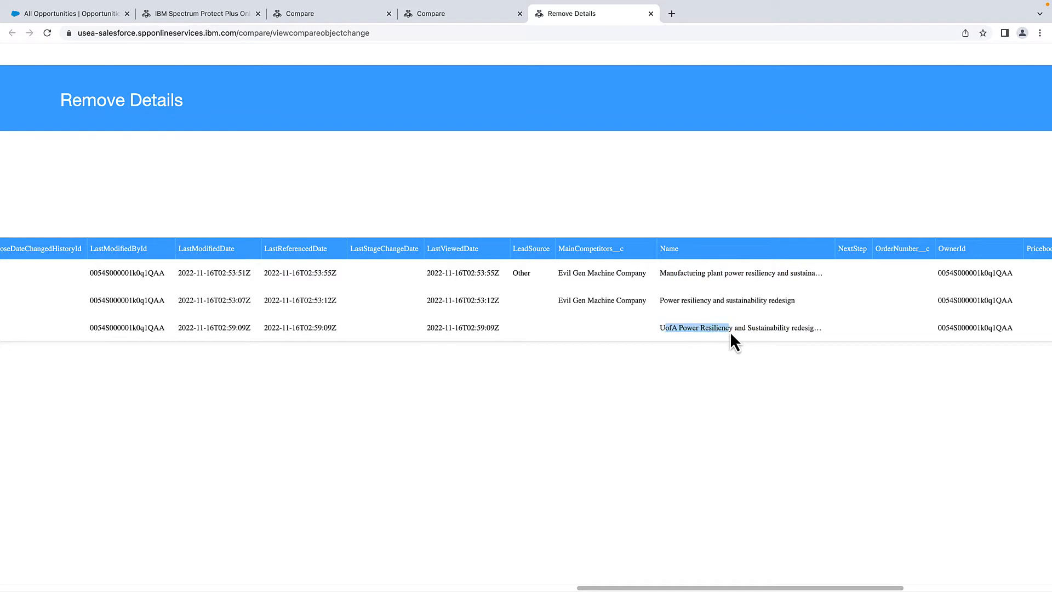
pyautogui.click(669, 309)
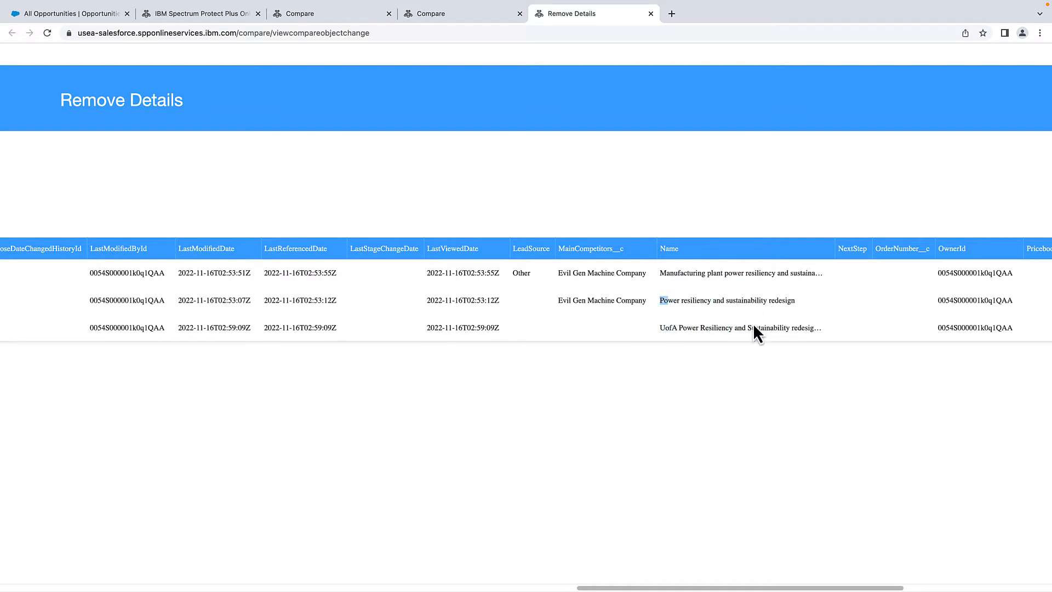
pyautogui.moveTo(727, 588); pyautogui.dragTo(152, 588)
pyautogui.click(83, 377)
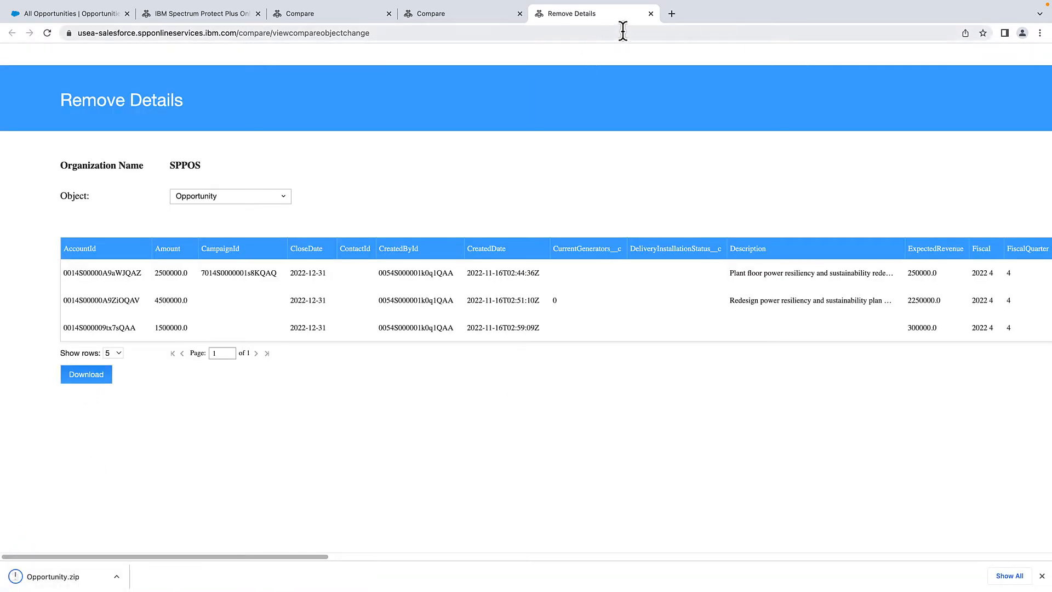
pyautogui.click(651, 13)
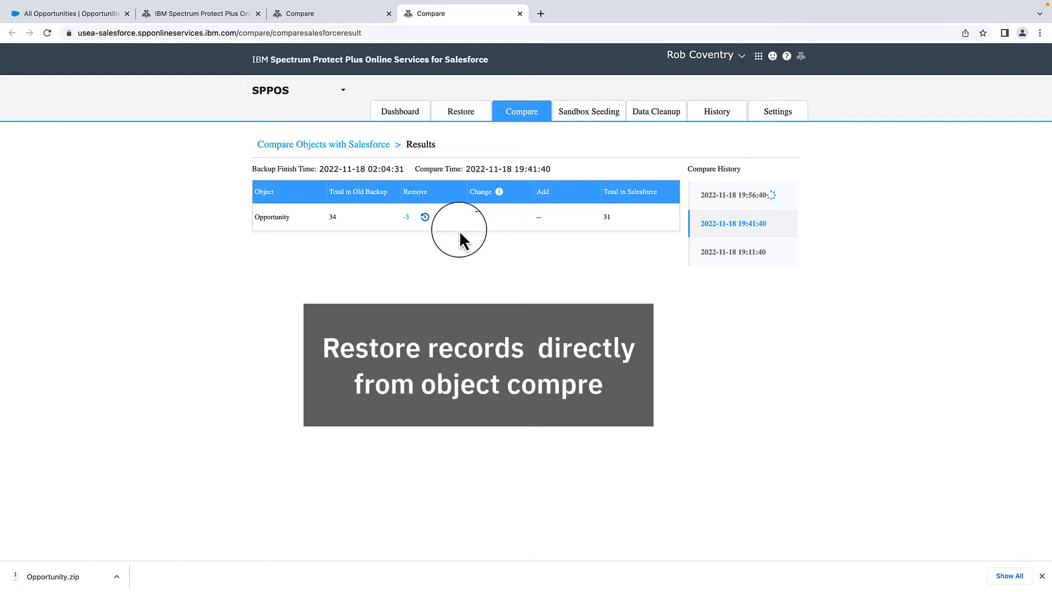
# - Select all three removed records for restore, deactivating triggers, flows, processes and validation rules
pyautogui.click(425, 218)
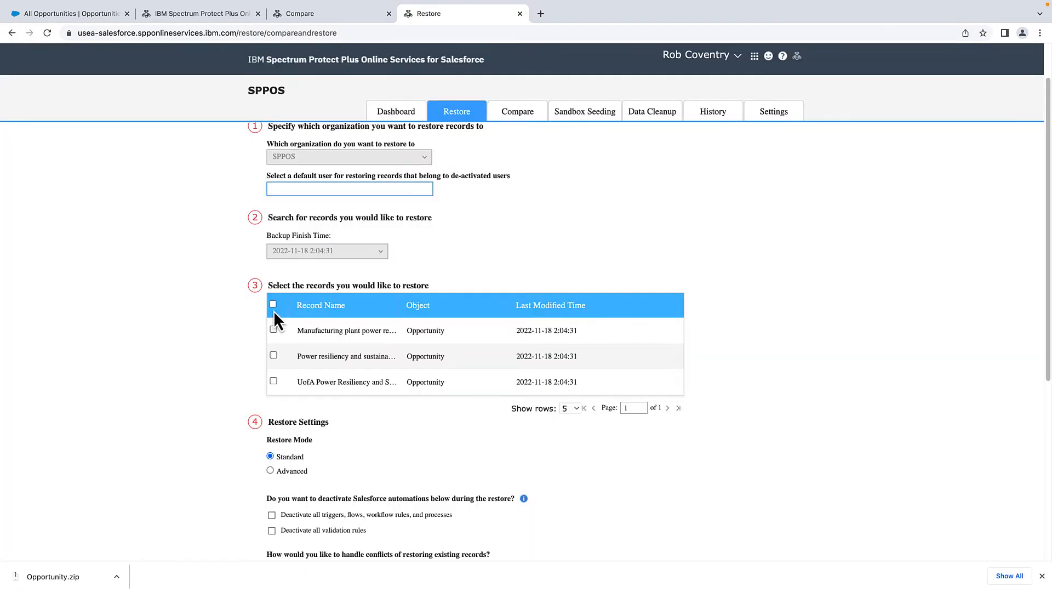
pyautogui.click(273, 304)
pyautogui.scroll(-3, 346, 400)
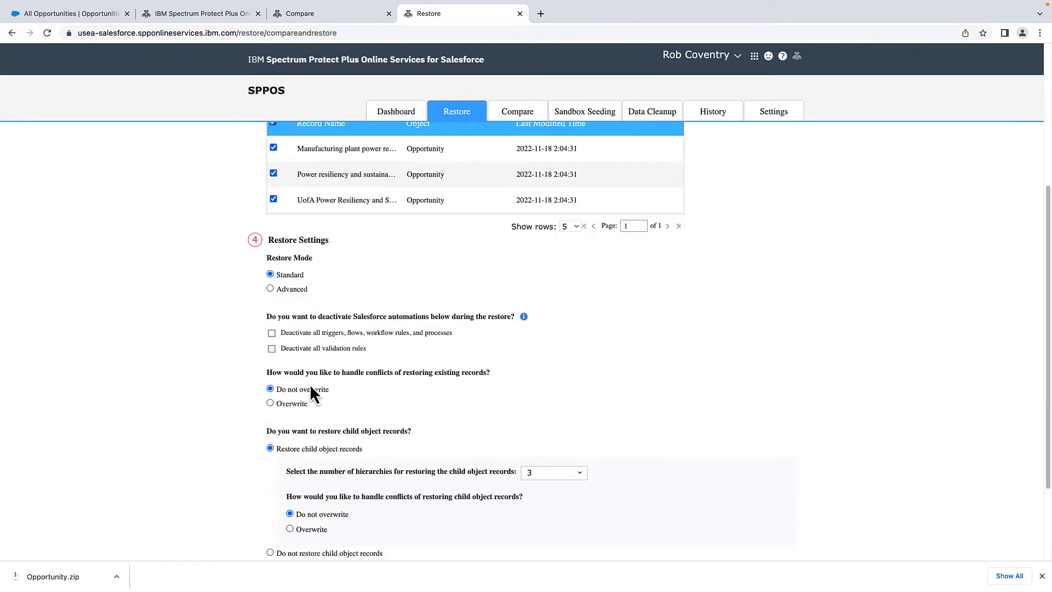
pyautogui.click(273, 334)
pyautogui.click(272, 350)
# - Keep child-record depth at 3 hierarchies, no overwrite, no audit fields, and run the restore
pyautogui.scroll(-1, 345, 359)
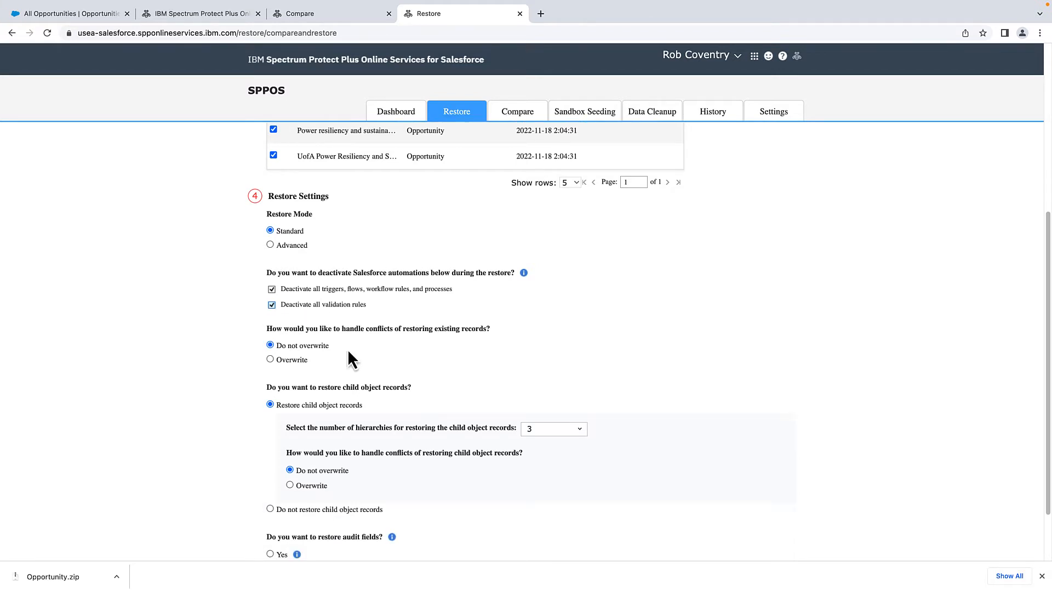
pyautogui.scroll(-1, 348, 348)
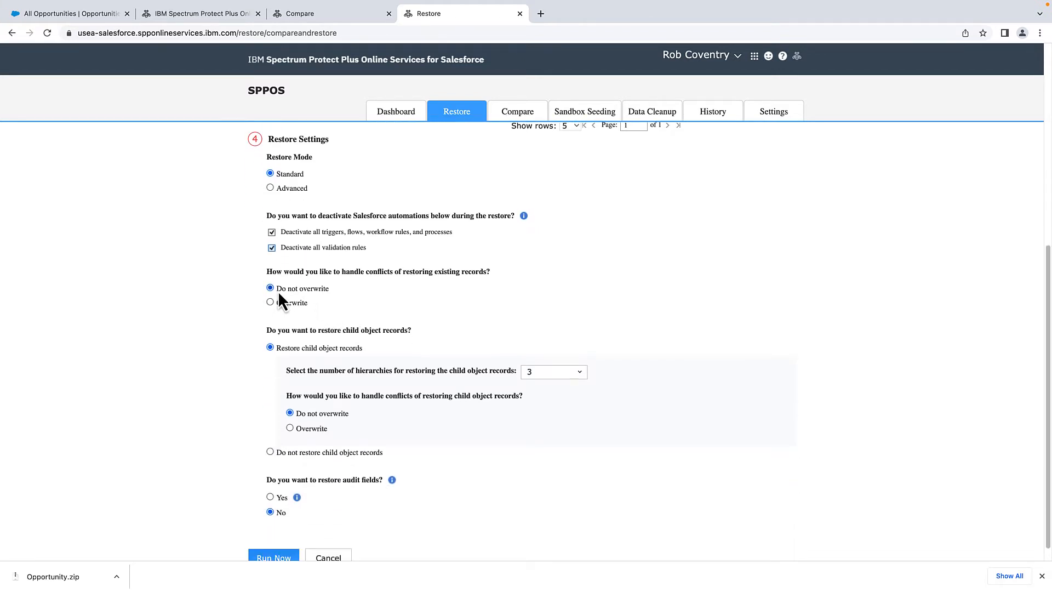
pyautogui.scroll(-1, 315, 342)
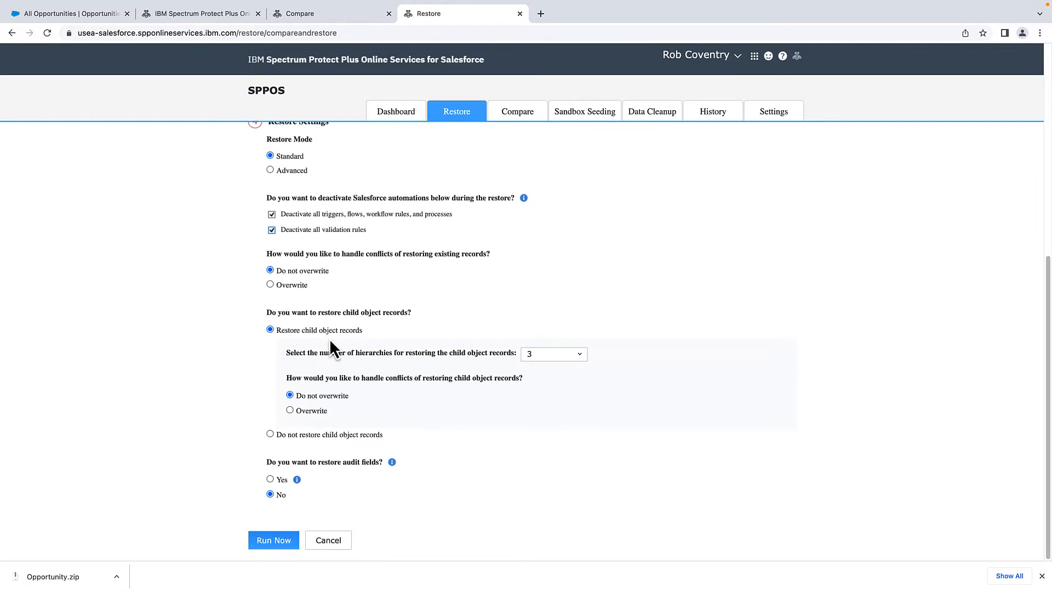
pyautogui.click(571, 356)
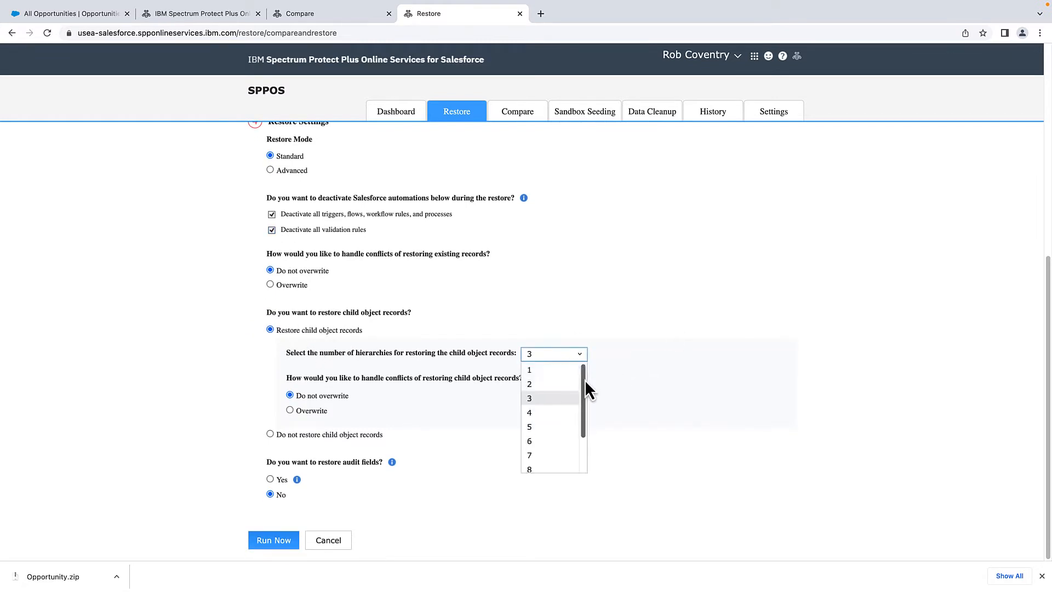
pyautogui.moveTo(584, 379); pyautogui.dragTo(589, 429)
pyautogui.click(638, 441)
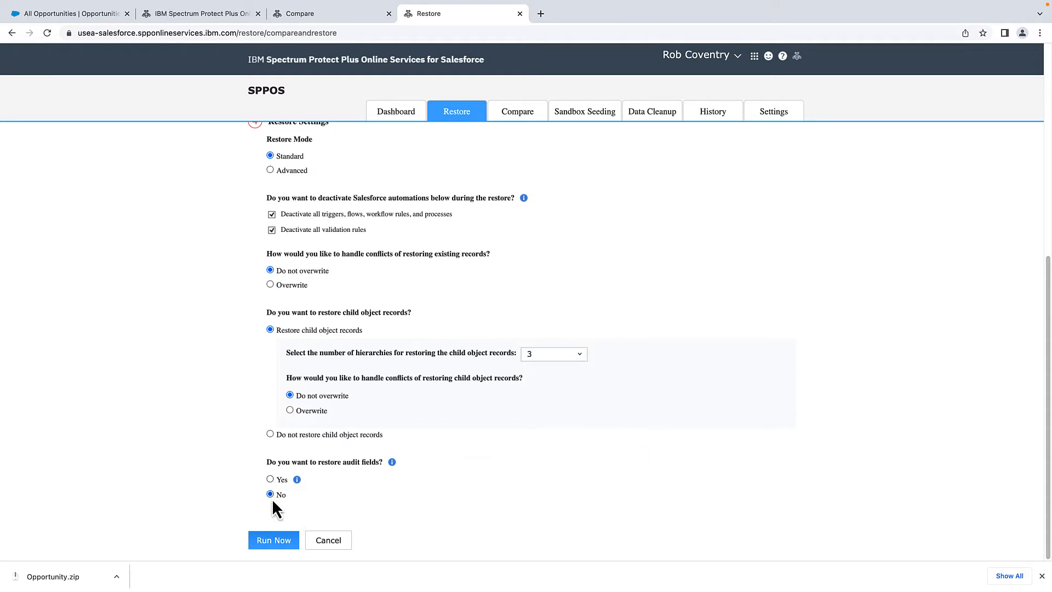
pyautogui.click(280, 541)
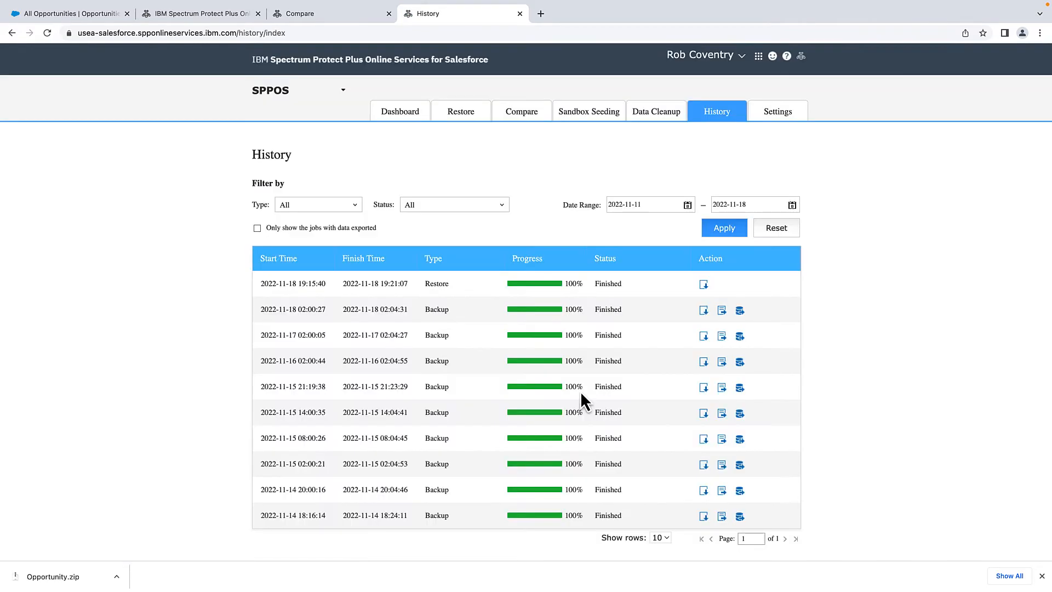
# - Filter the job History Type to Restore only, then close the History page
pyautogui.click(352, 207)
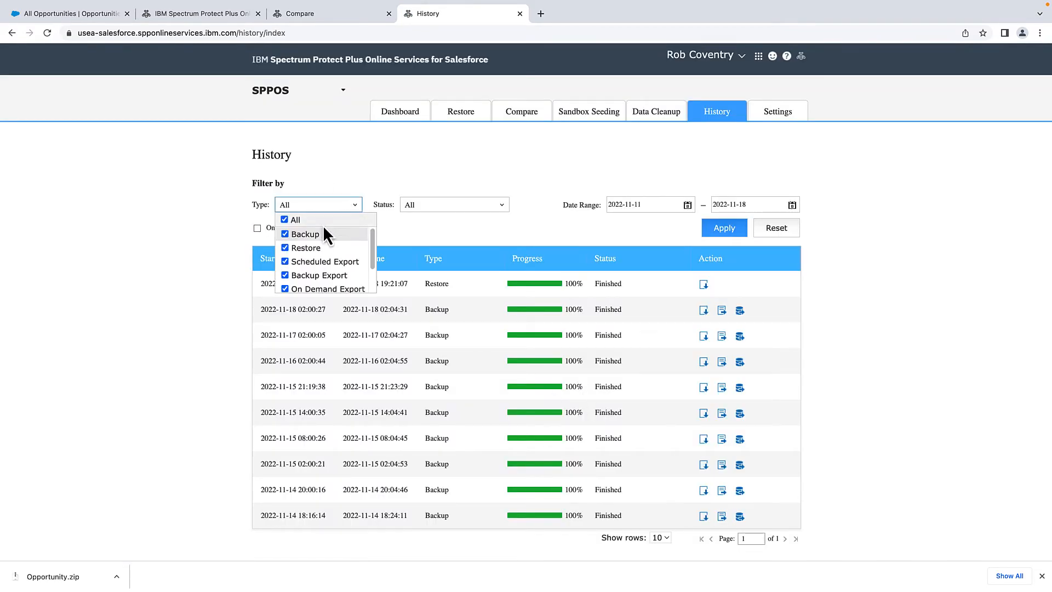
pyautogui.click(285, 219)
pyautogui.click(285, 248)
pyautogui.click(718, 230)
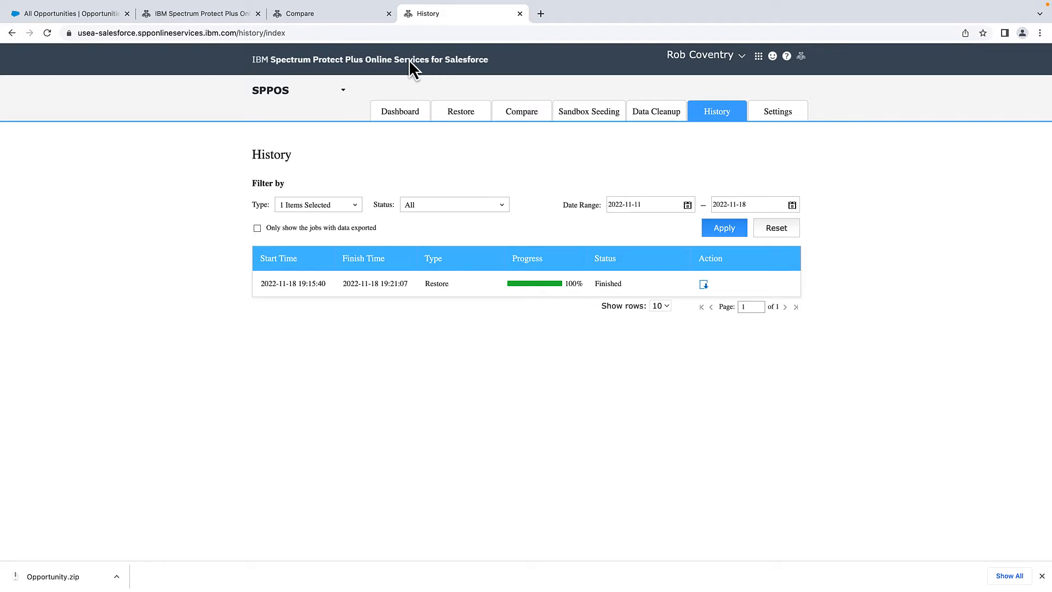
pyautogui.press('super+w')
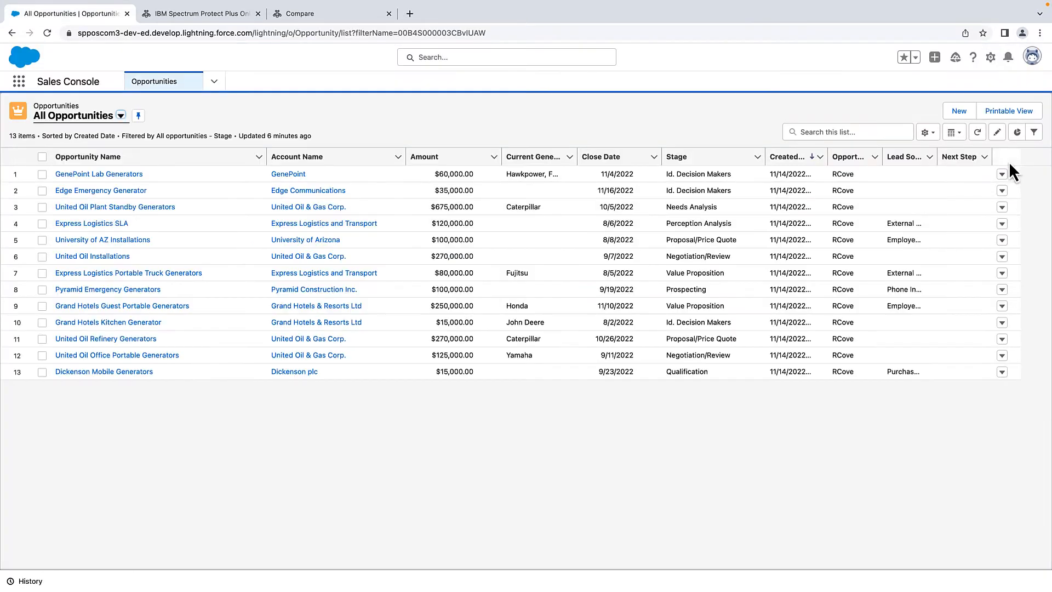
# - Refresh All Opportunities so the restored records appear, showing 16 items
pyautogui.click(977, 133)
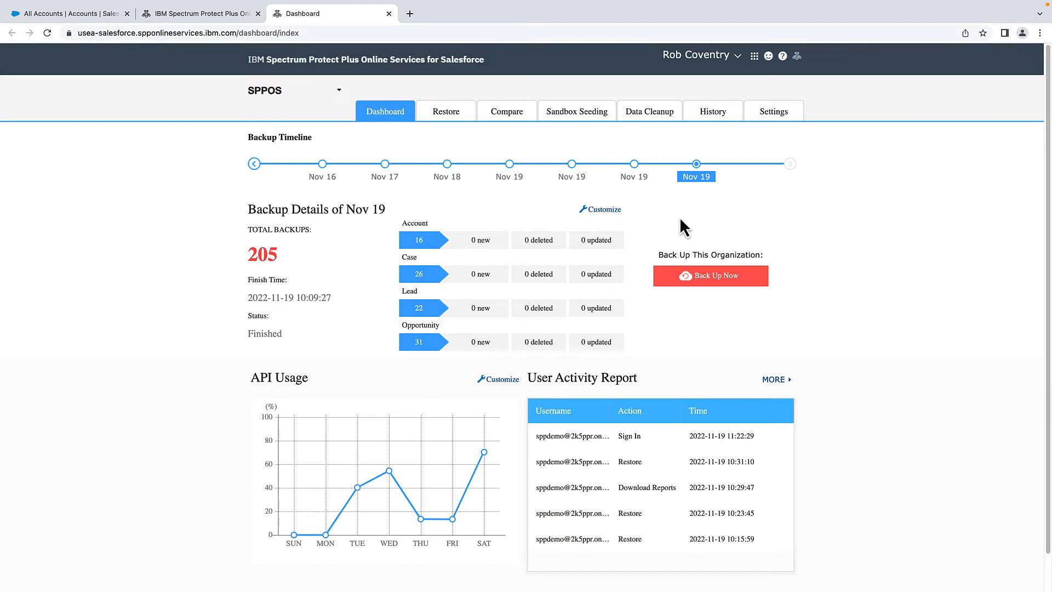
# - Start a Back Up Now of the organization, then switch to the All Accounts list
pyautogui.click(706, 280)
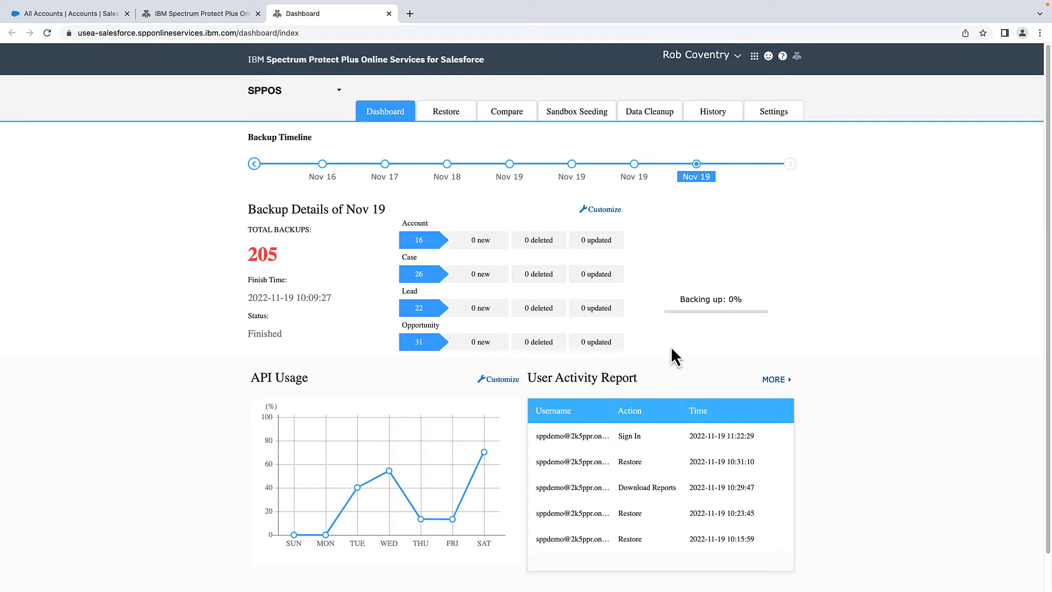
pyautogui.click(93, 12)
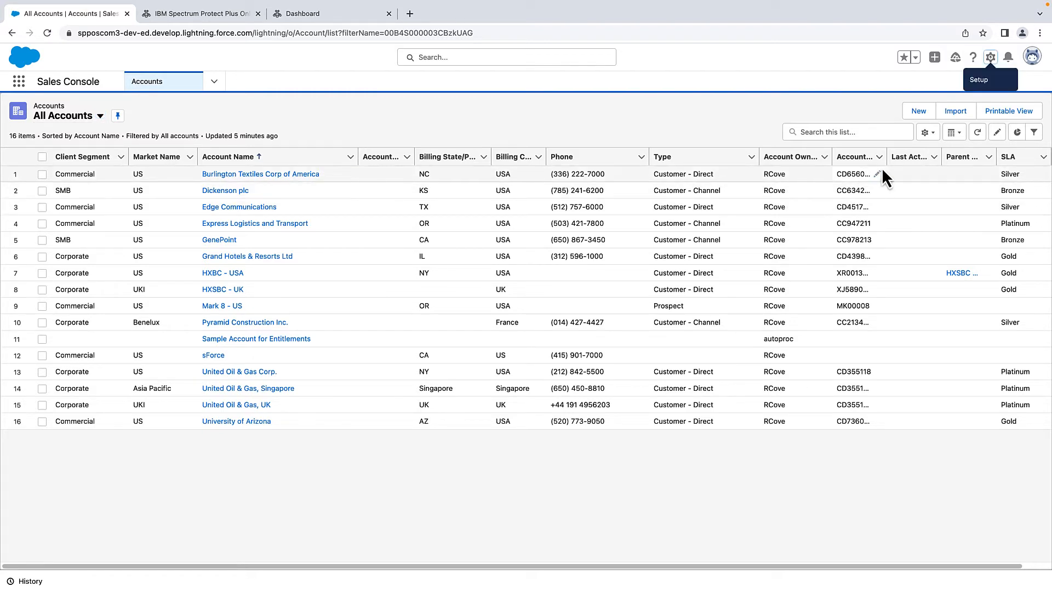
# - Refresh the All Accounts list to show the updated Client Segment values
pyautogui.click(979, 134)
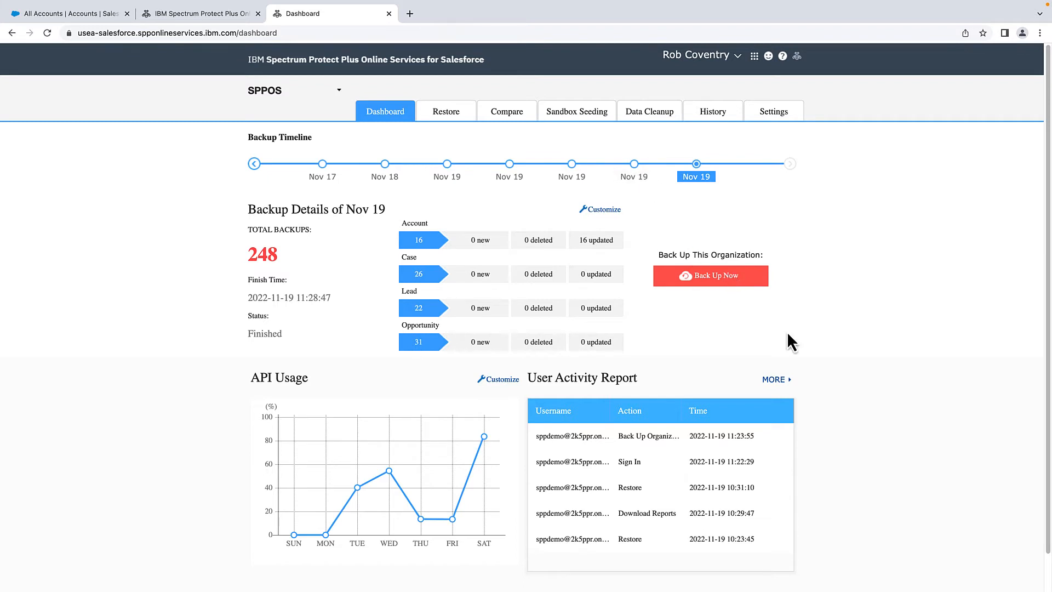
# - Start Compare Metadata and pick the 11-19-2022 9:49:52 backup as the old backup
pyautogui.click(507, 113)
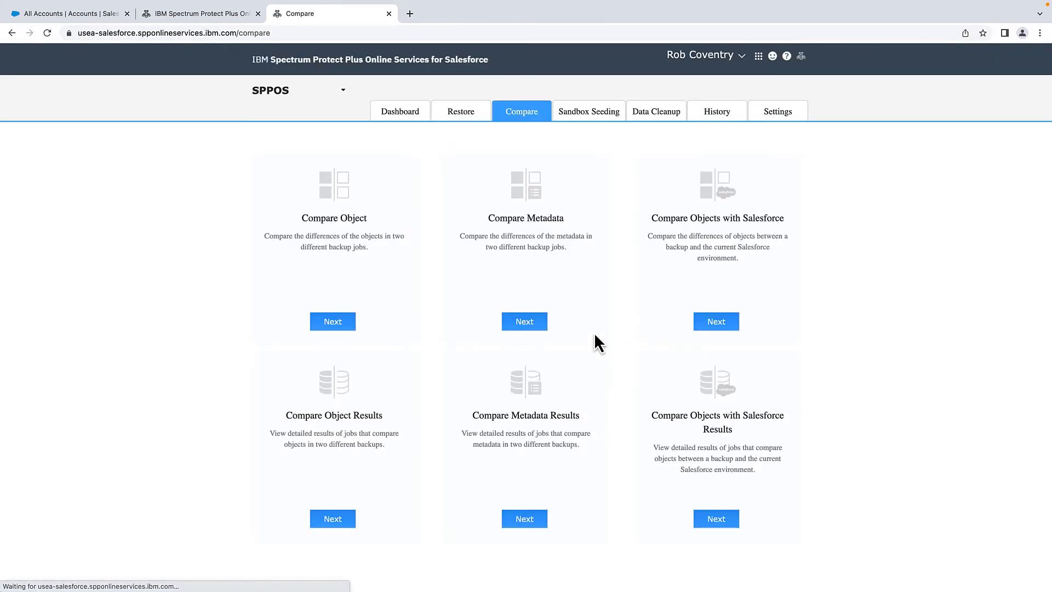
pyautogui.click(533, 325)
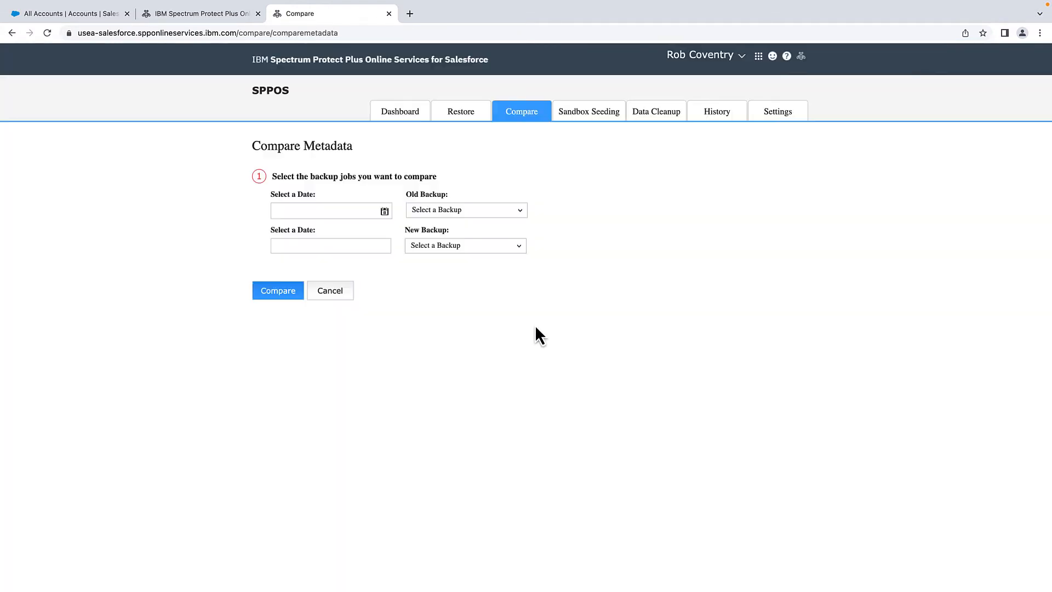
pyautogui.click(384, 213)
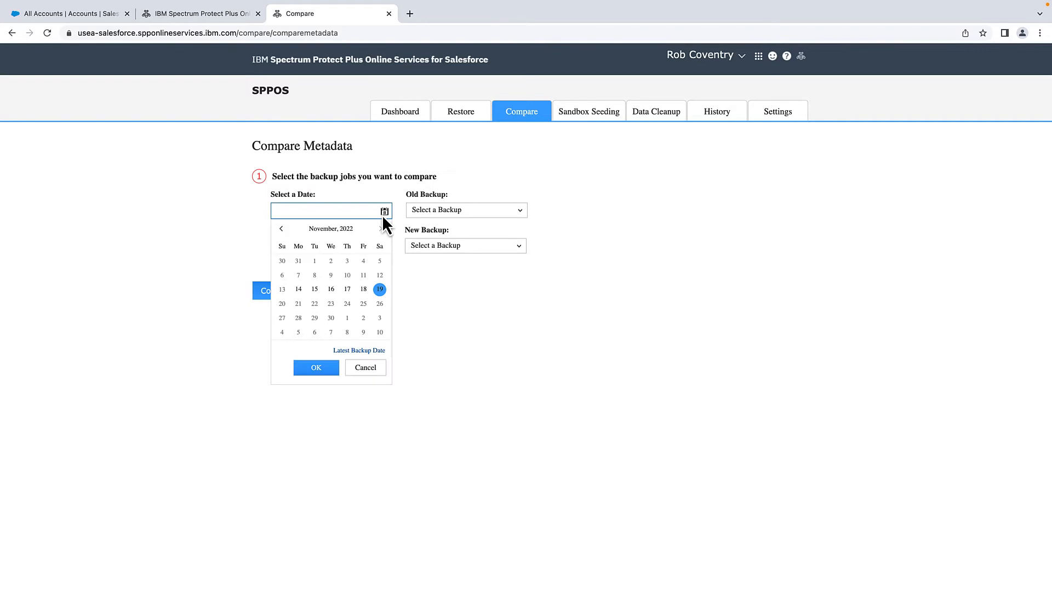
pyautogui.click(336, 366)
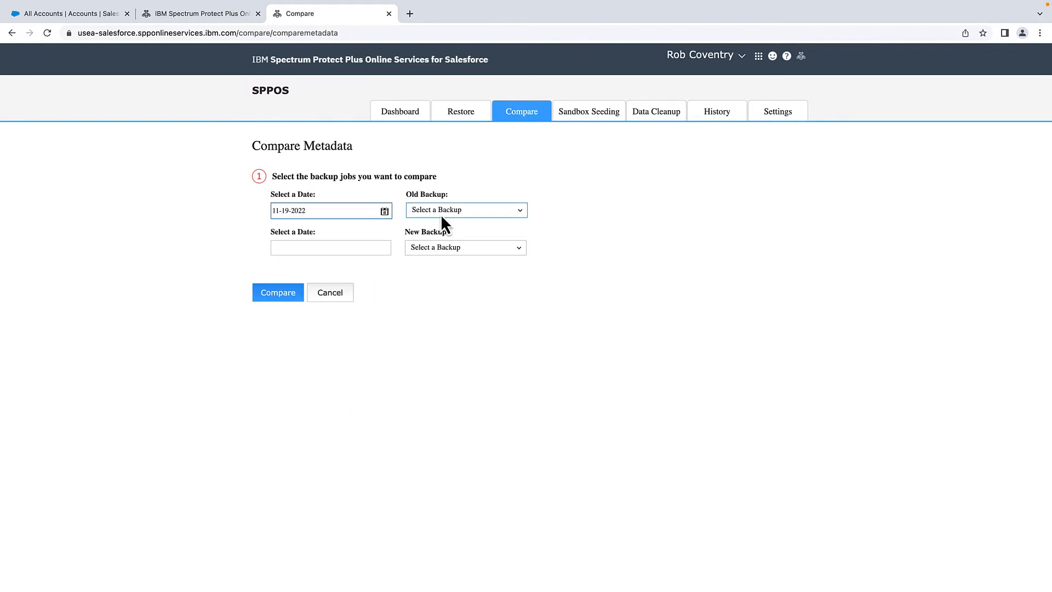
pyautogui.click(443, 209)
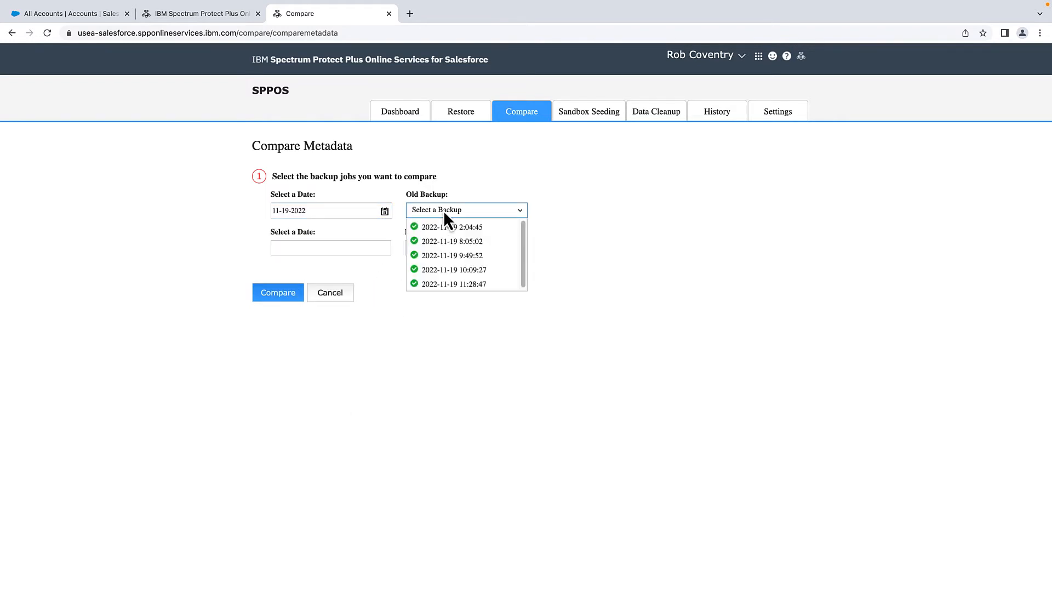
pyautogui.click(482, 256)
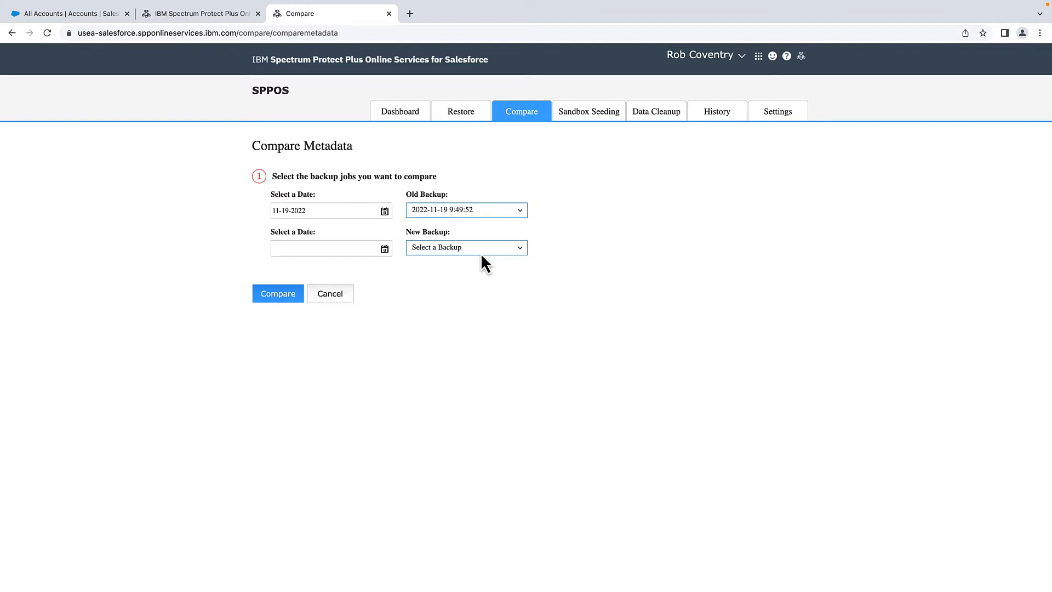
pyautogui.click(384, 250)
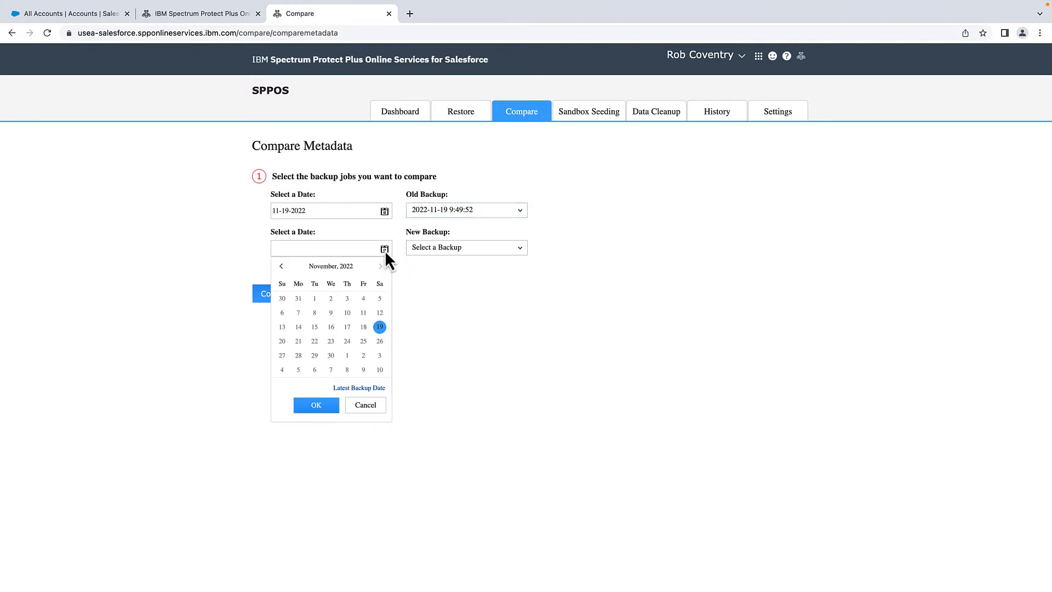
pyautogui.click(329, 405)
pyautogui.click(473, 247)
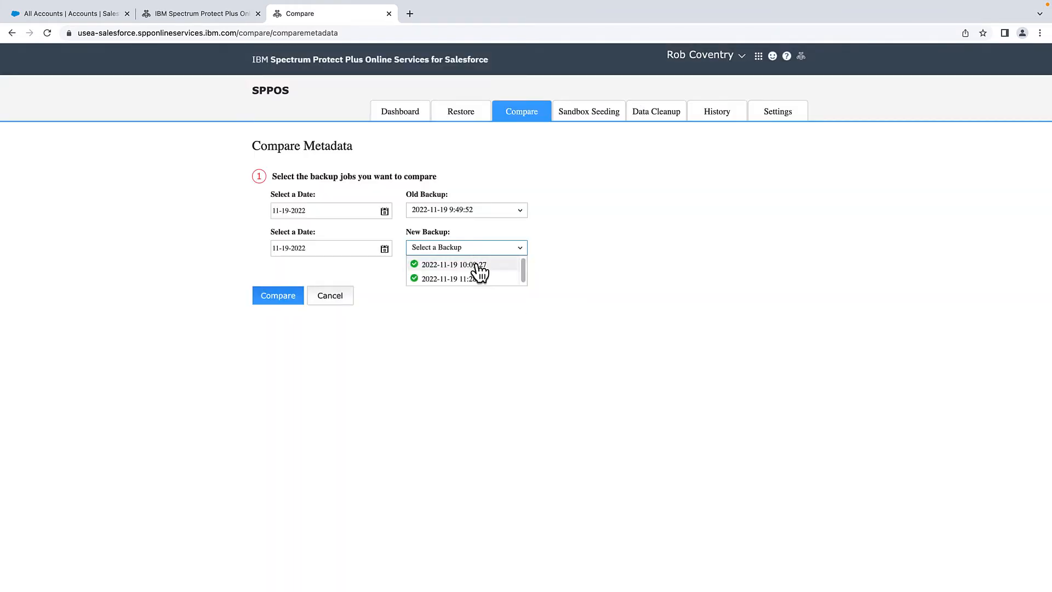
pyautogui.click(474, 265)
pyautogui.click(306, 304)
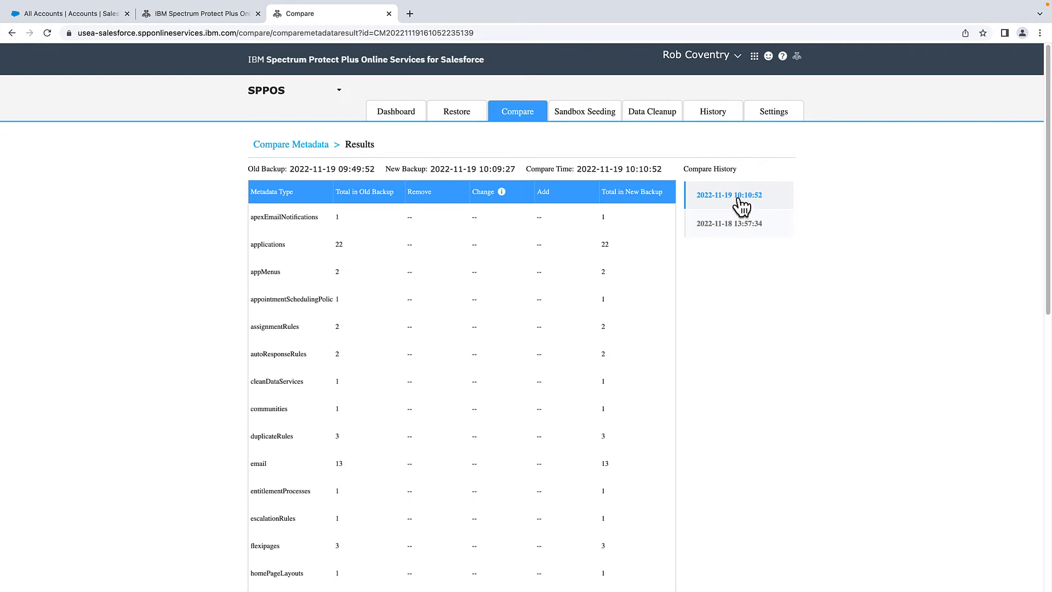
# - Scroll the metadata results to the objects row and open its change details
pyautogui.scroll(-8, 758, 337)
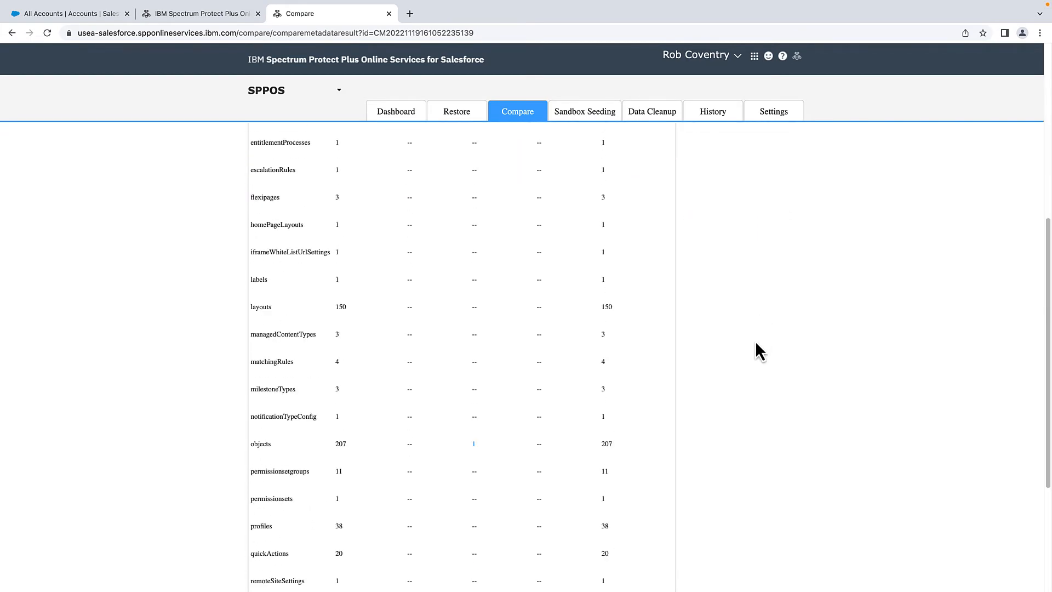
pyautogui.scroll(8, 756, 343)
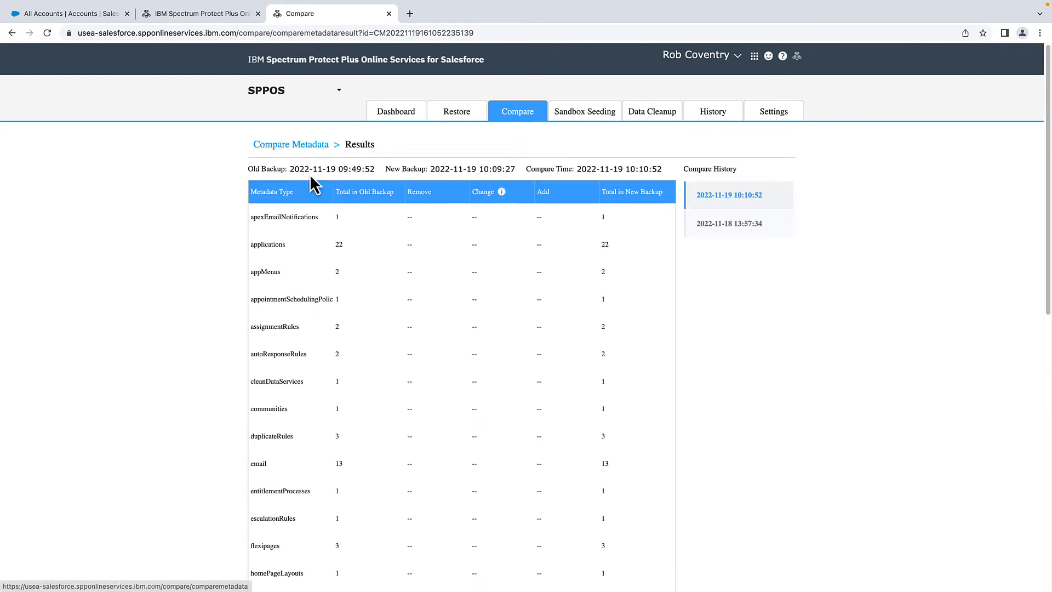
pyautogui.click(492, 207)
pyautogui.scroll(-5, 492, 214)
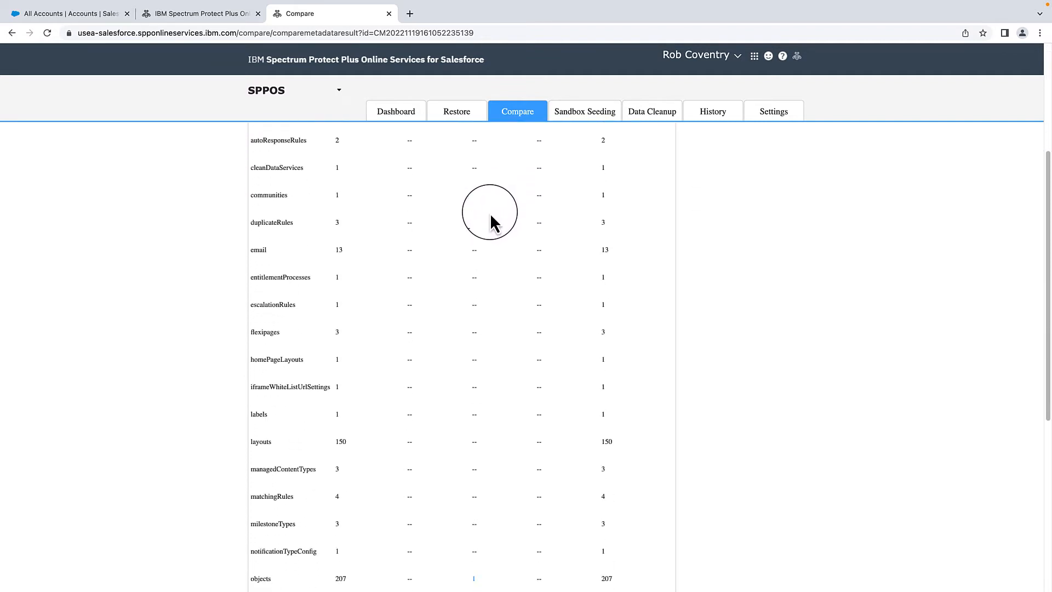
pyautogui.scroll(-3, 491, 217)
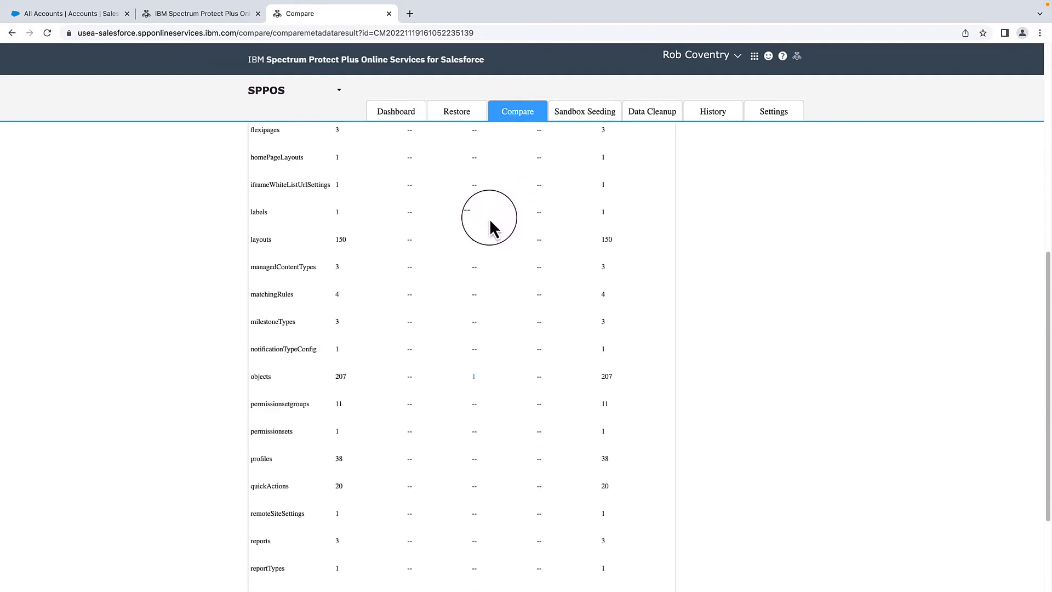
pyautogui.scroll(-1, 496, 335)
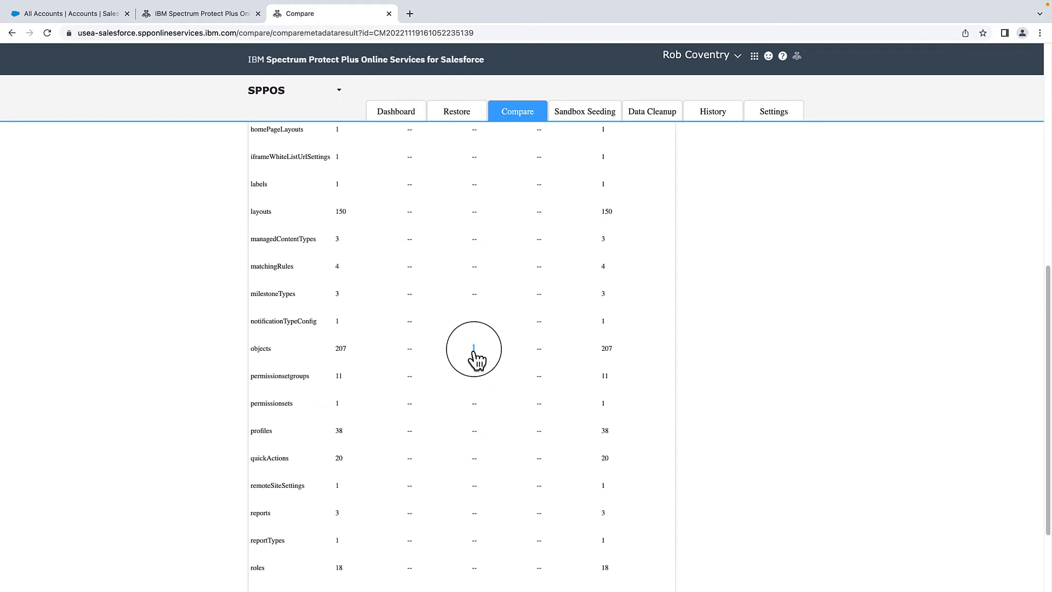
pyautogui.click(474, 348)
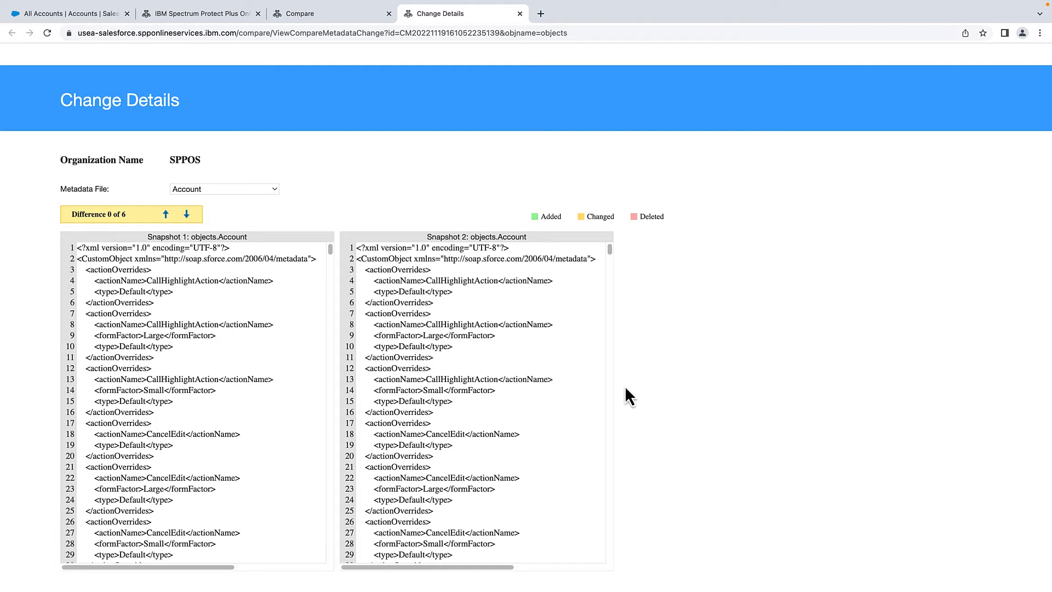
pyautogui.moveTo(608, 250); pyautogui.dragTo(613, 387)
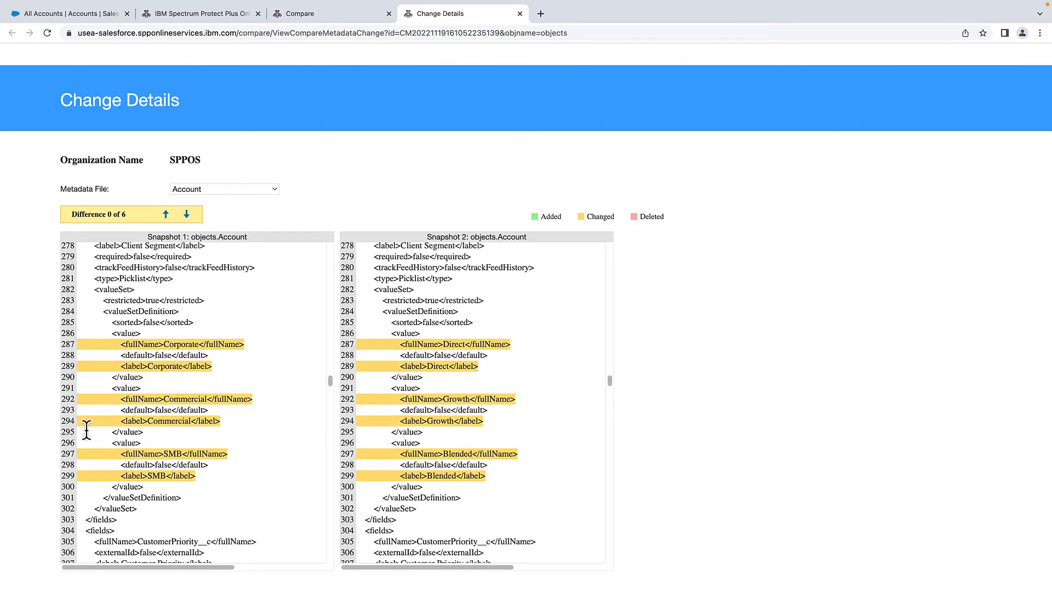
pyautogui.moveTo(164, 344); pyautogui.dragTo(185, 345)
pyautogui.click(435, 345)
pyautogui.moveTo(180, 399); pyautogui.dragTo(214, 405)
pyautogui.moveTo(456, 399); pyautogui.dragTo(470, 400)
pyautogui.click(170, 449)
pyautogui.moveTo(606, 383); pyautogui.dragTo(614, 535)
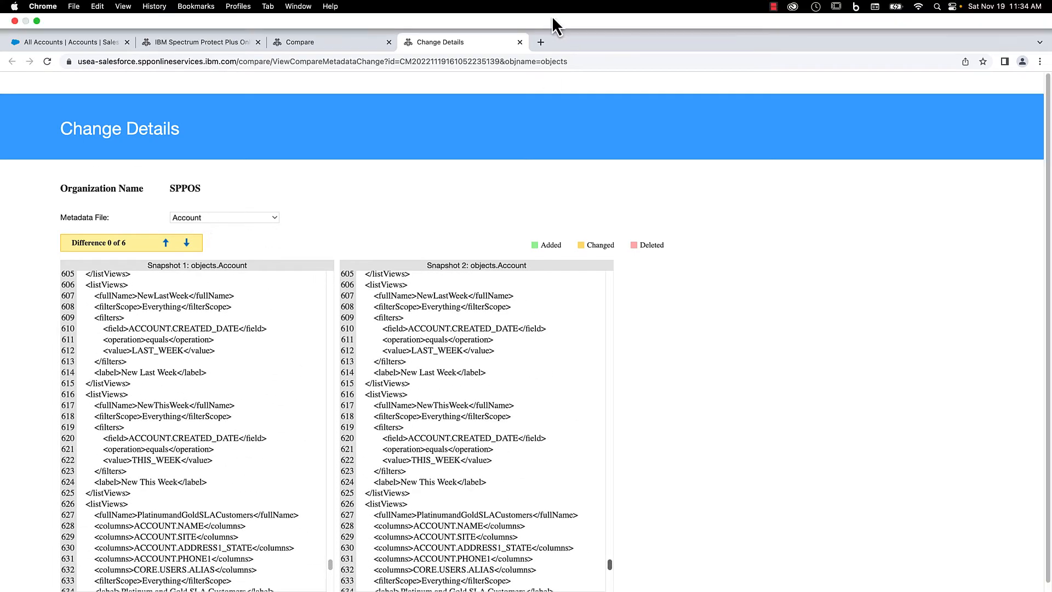
pyautogui.click(519, 14)
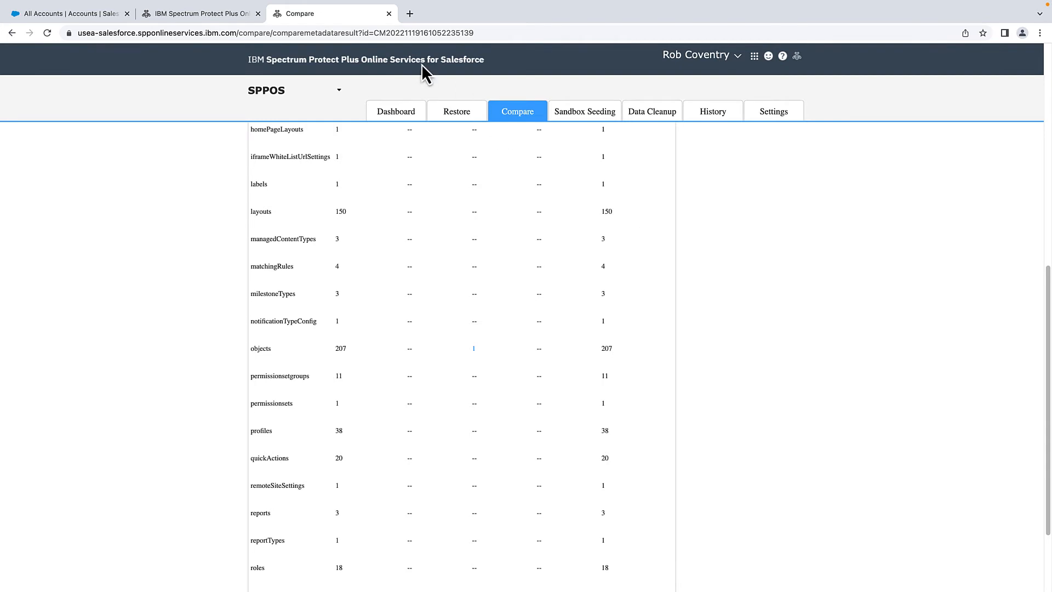
# - Start a metadata restore from the 11-19-2022 9:49:52 backup
pyautogui.click(467, 126)
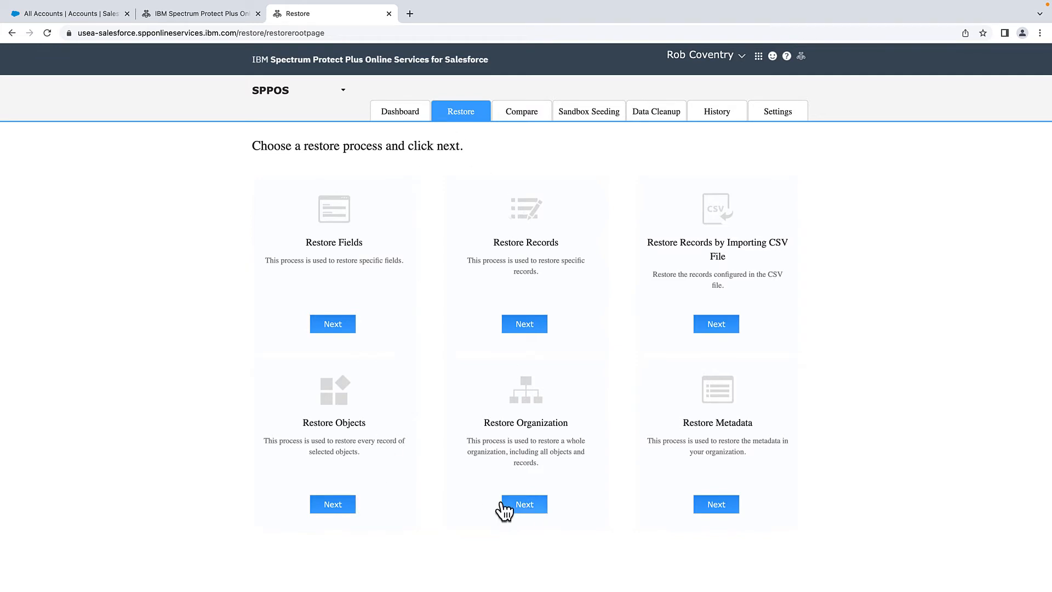
pyautogui.click(719, 509)
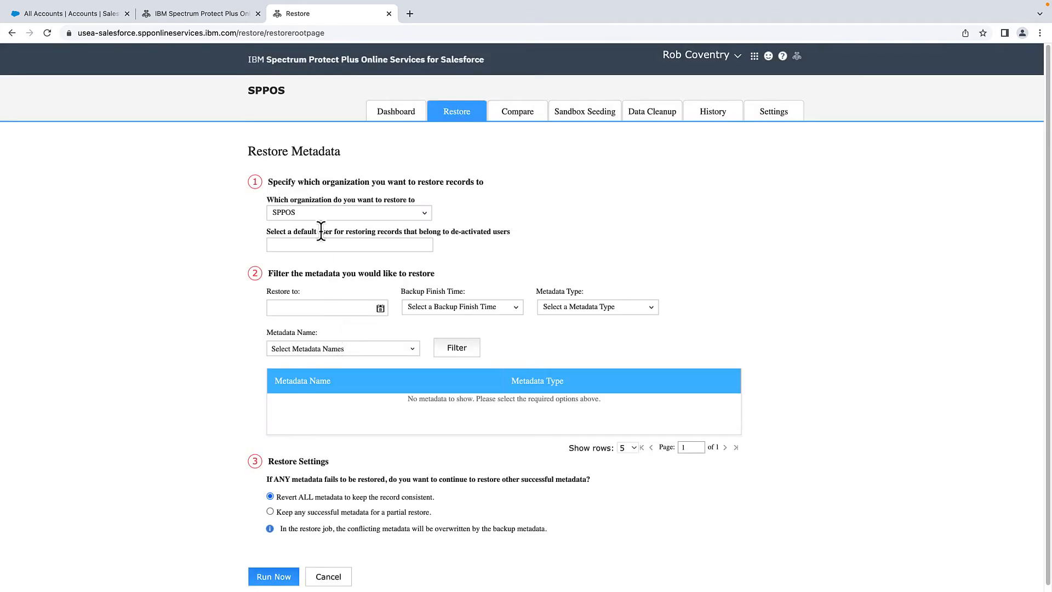
pyautogui.click(380, 309)
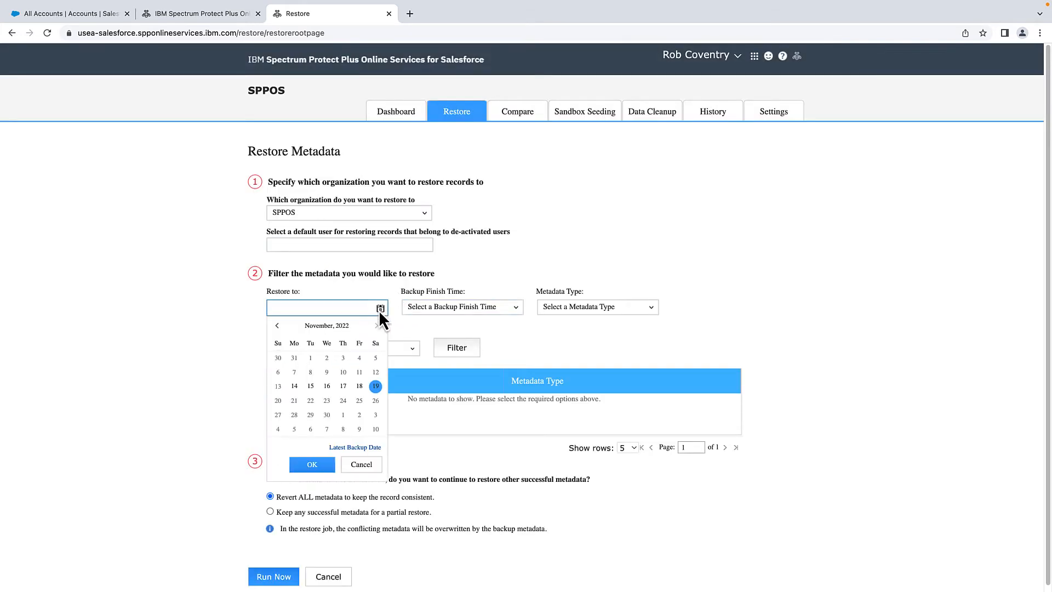
pyautogui.click(323, 463)
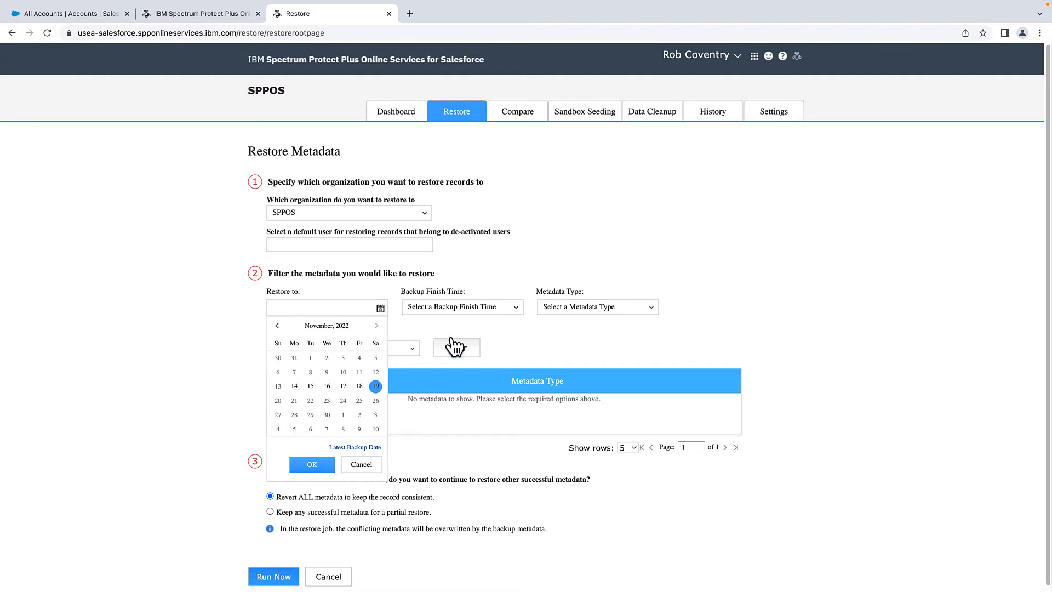
pyautogui.click(511, 308)
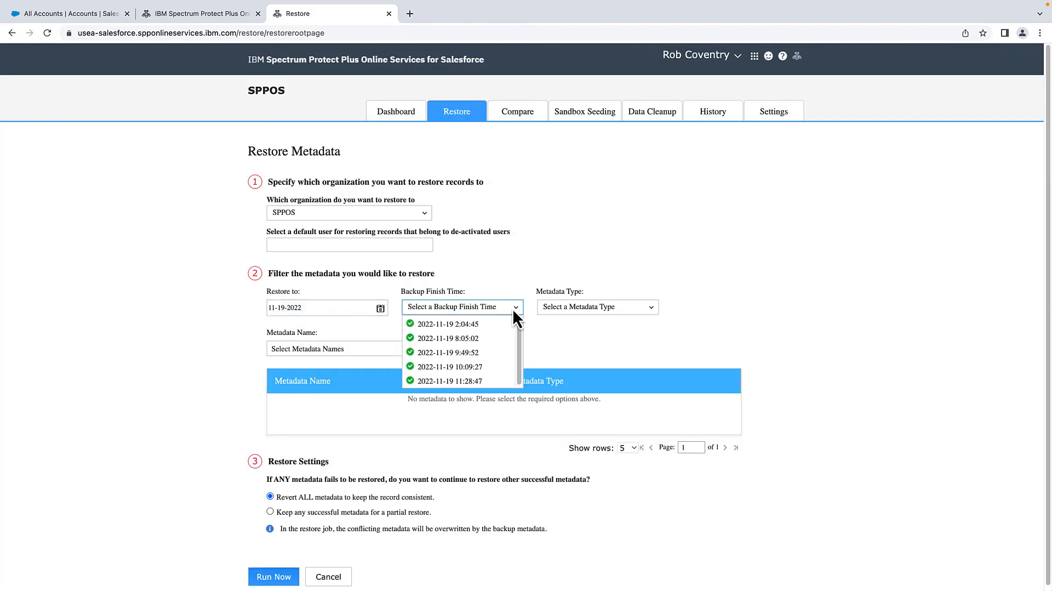
pyautogui.click(485, 353)
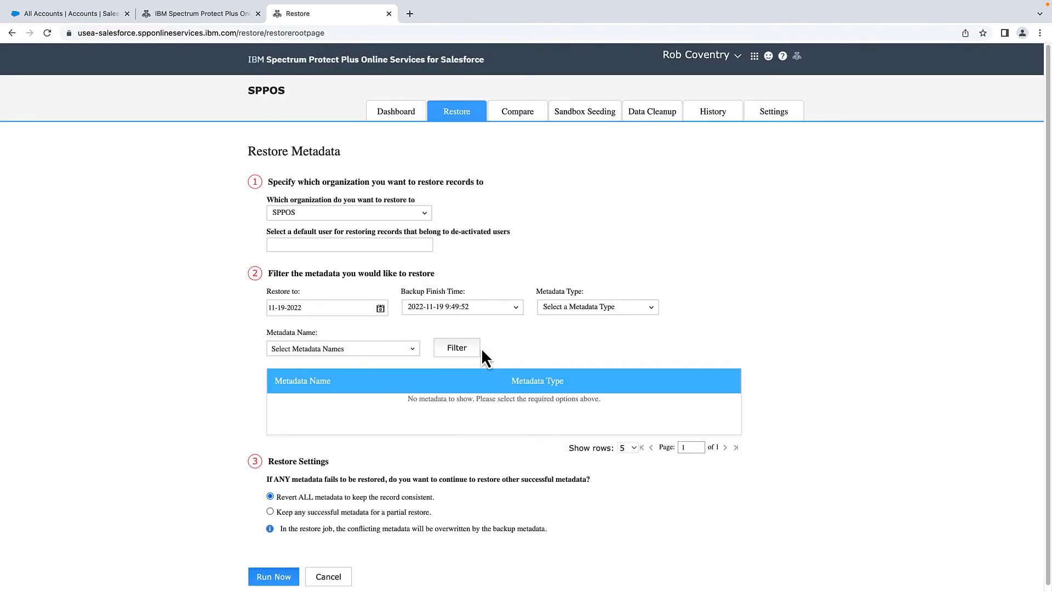
# - Select CustomObject type with Account.object, filter the table, and run the restore now
pyautogui.click(582, 308)
pyautogui.click(584, 380)
pyautogui.click(409, 349)
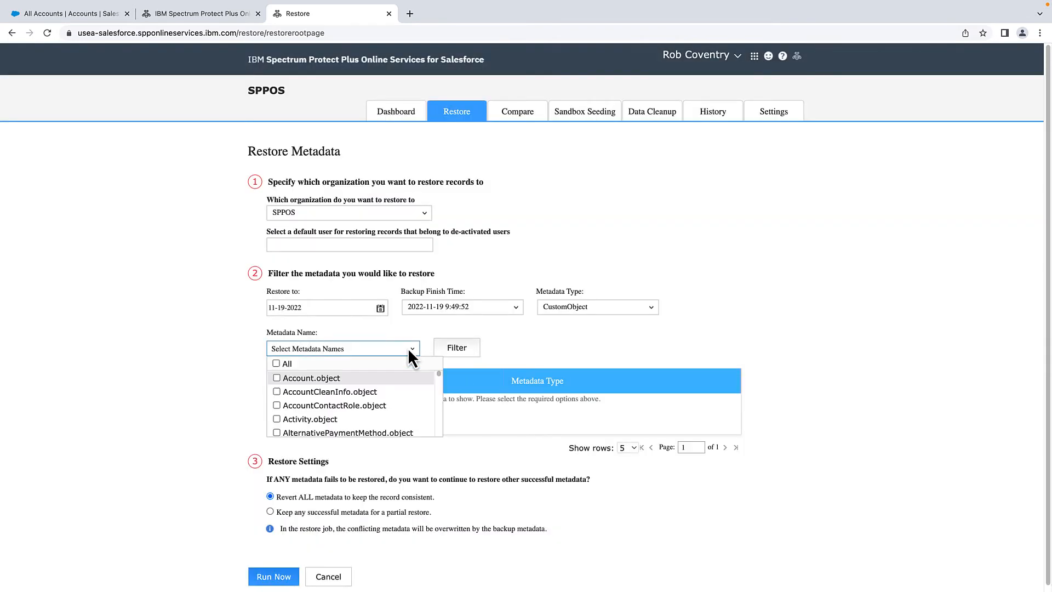
pyautogui.click(275, 378)
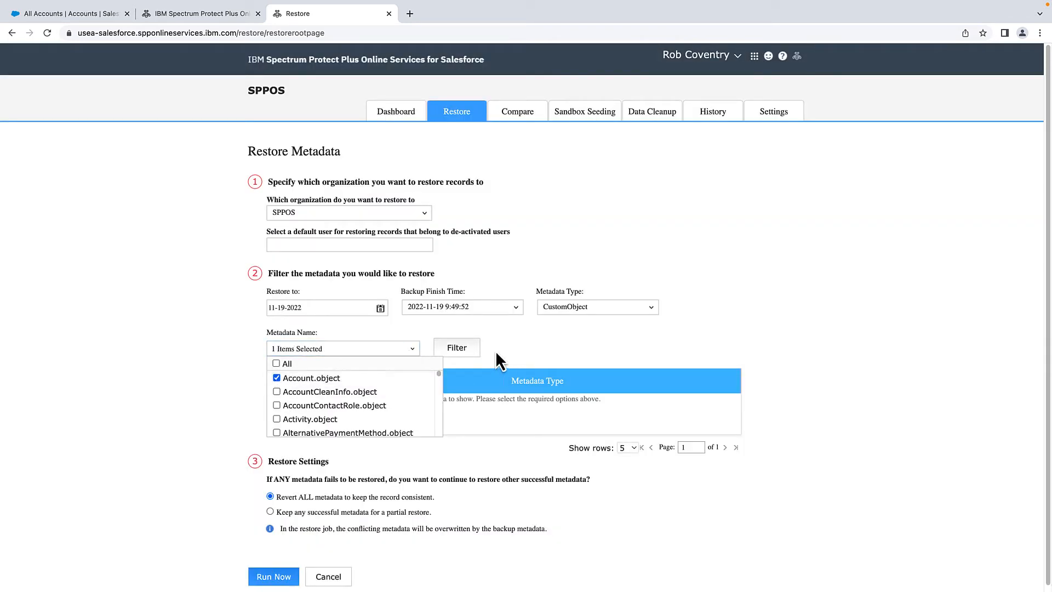
pyautogui.click(468, 354)
pyautogui.scroll(-1, 496, 356)
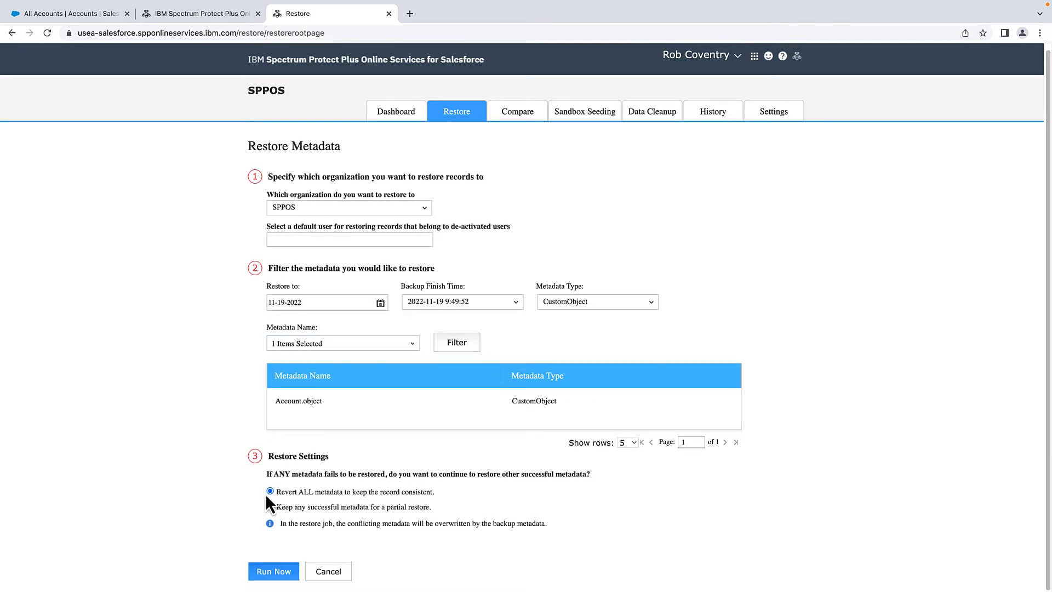
pyautogui.click(267, 572)
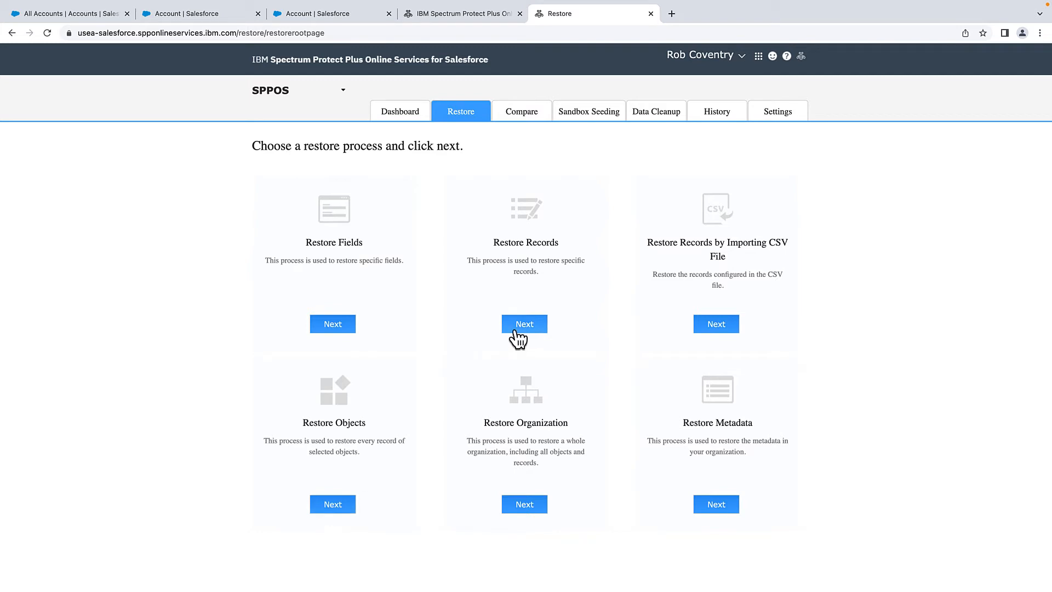
# - Start an object restore from the 11-19-2022 9:49:52 backup
pyautogui.moveTo(493, 261); pyautogui.dragTo(571, 271)
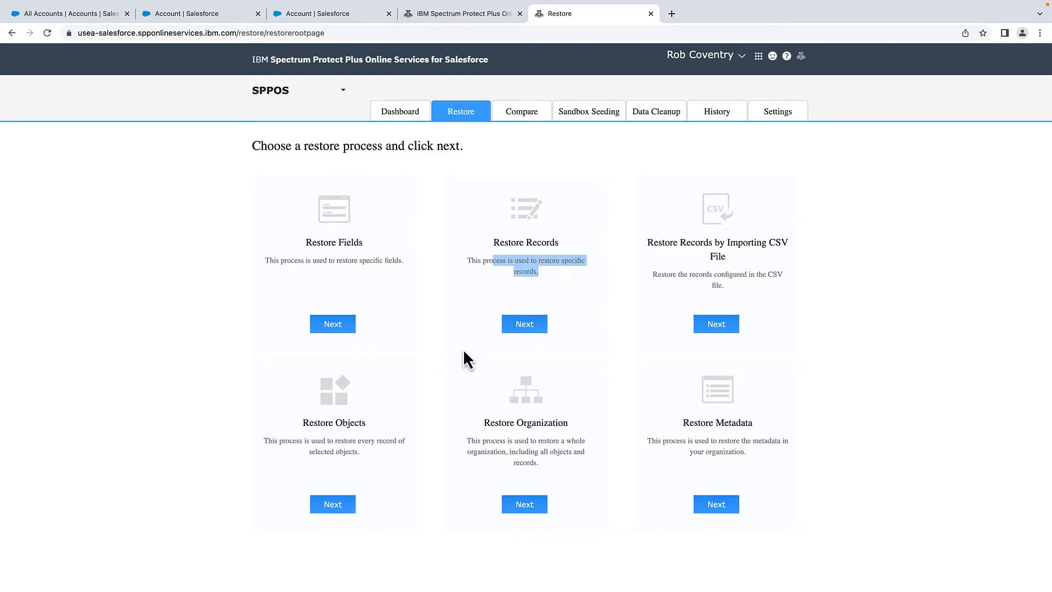
pyautogui.moveTo(310, 260); pyautogui.dragTo(381, 262)
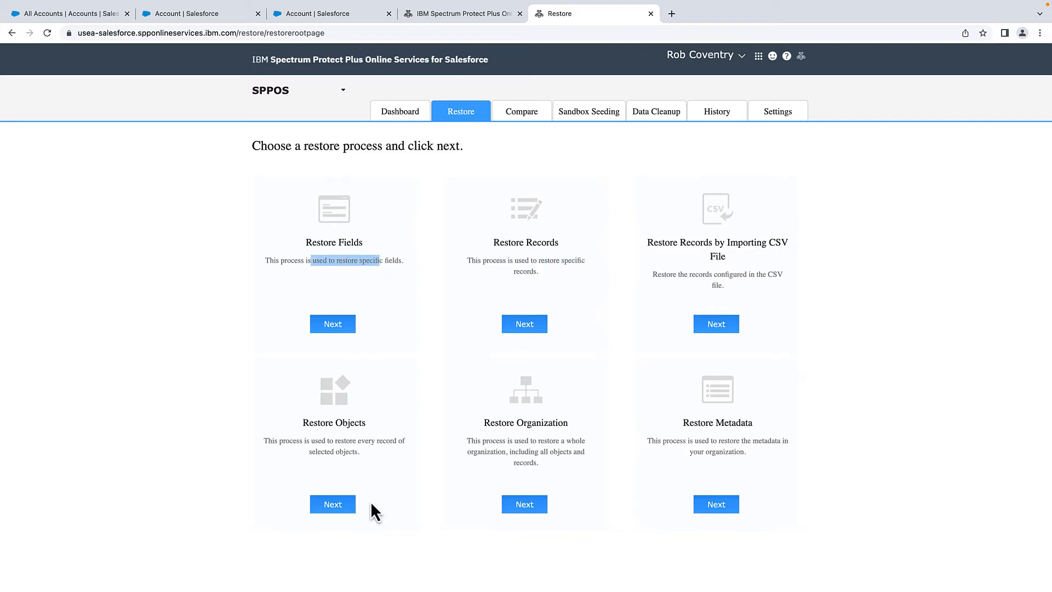
pyautogui.click(332, 504)
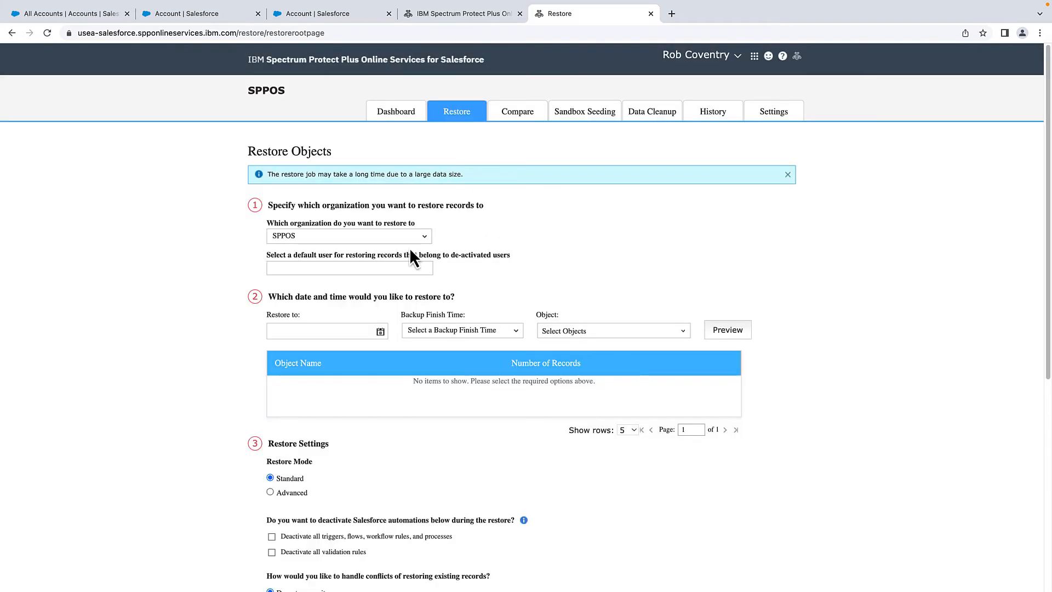
pyautogui.click(381, 331)
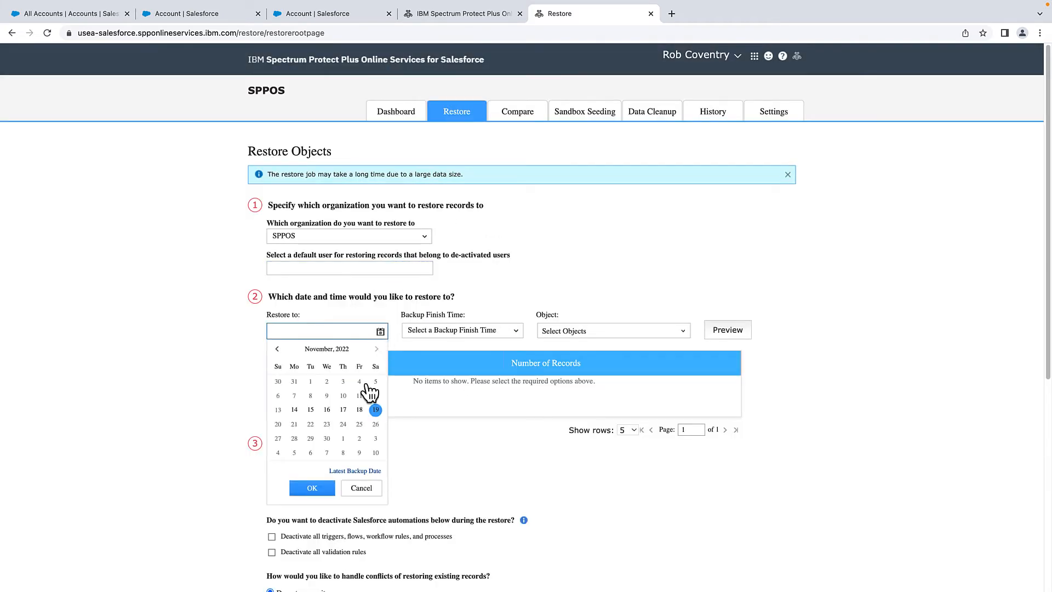
pyautogui.click(311, 493)
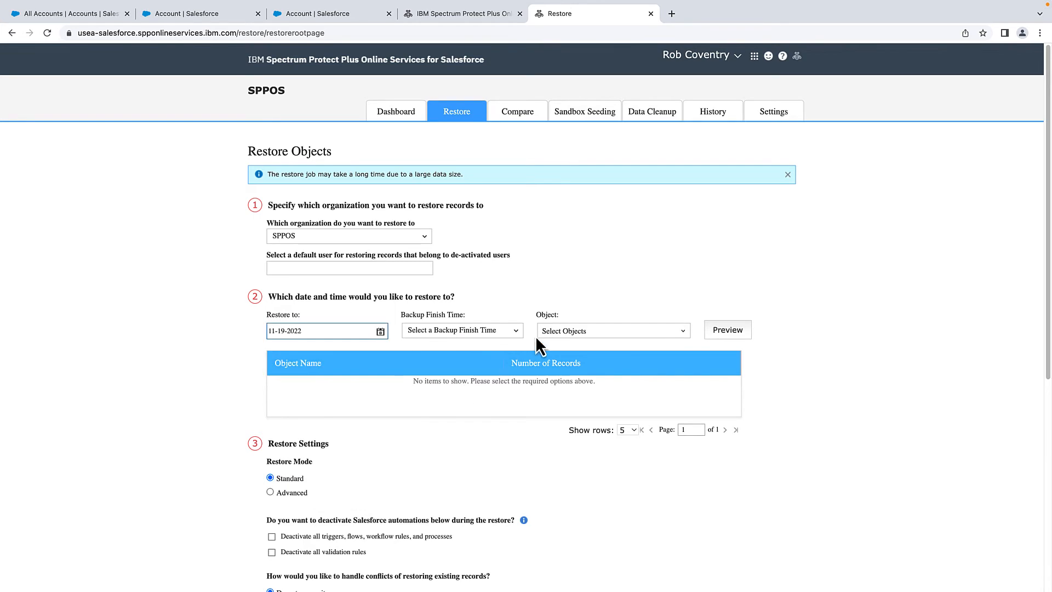
pyautogui.click(516, 329)
pyautogui.click(471, 376)
# - Select the Account object and preview how many records will be restored
pyautogui.click(601, 337)
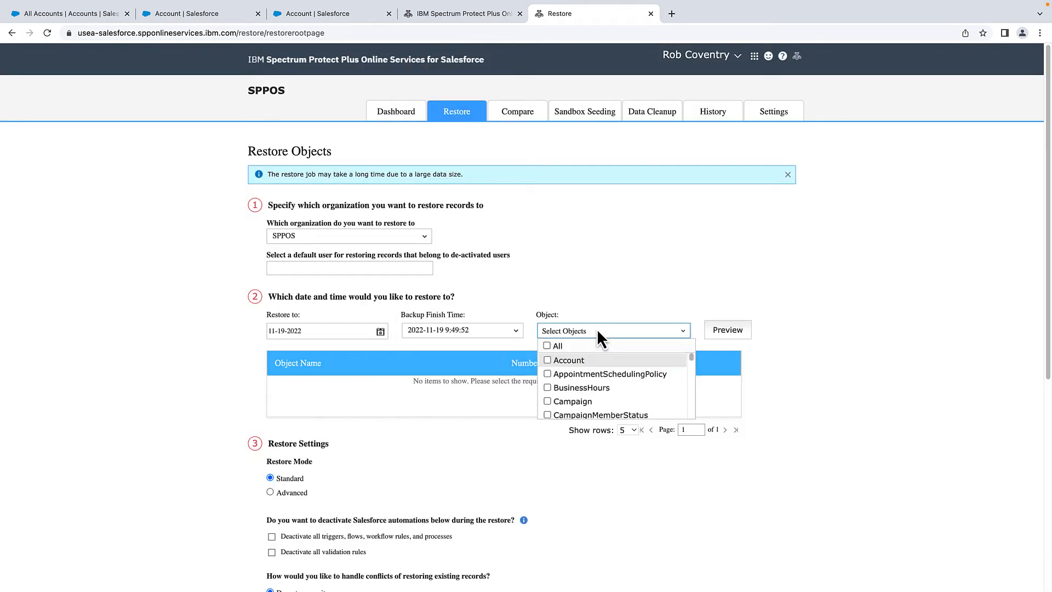
pyautogui.click(575, 360)
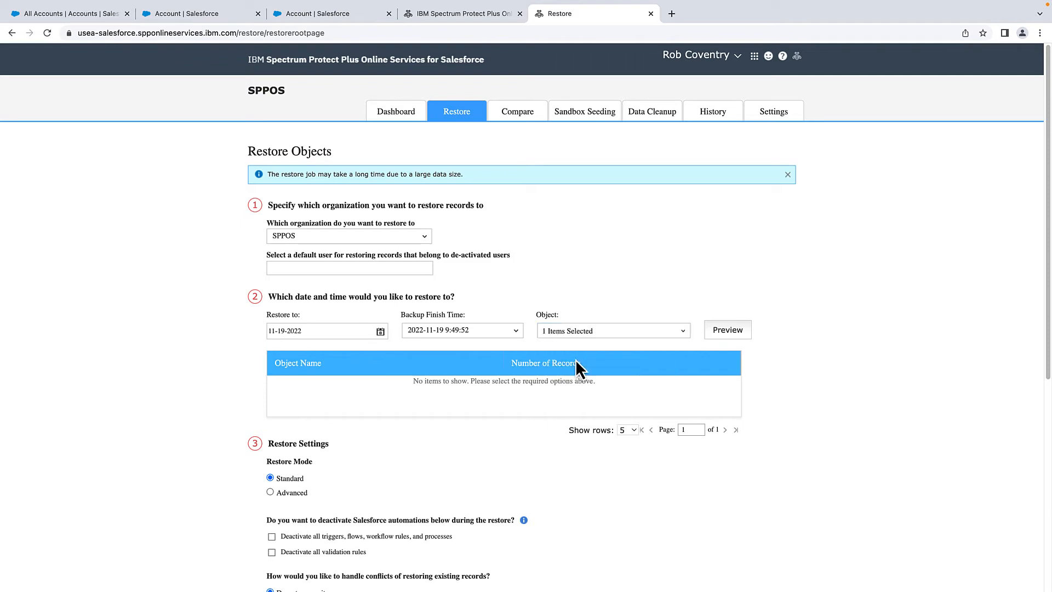
pyautogui.click(722, 334)
pyautogui.scroll(-5, 474, 475)
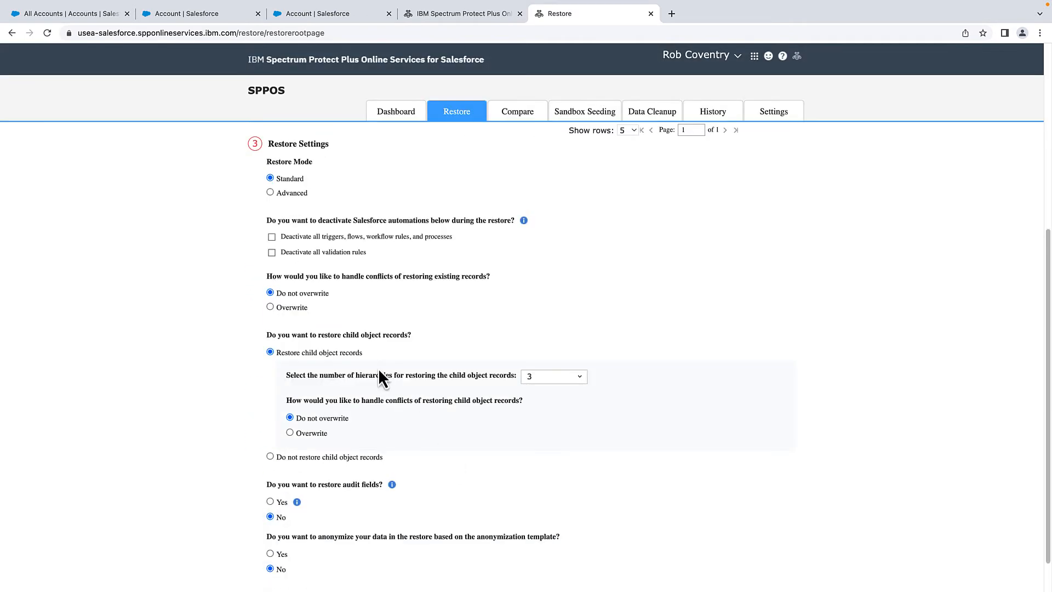
# - Deactivate triggers, flows, workflow and validation rules, and keep child records at 3 hierarchies
pyautogui.click(271, 236)
pyautogui.click(271, 253)
pyautogui.scroll(-2, 375, 323)
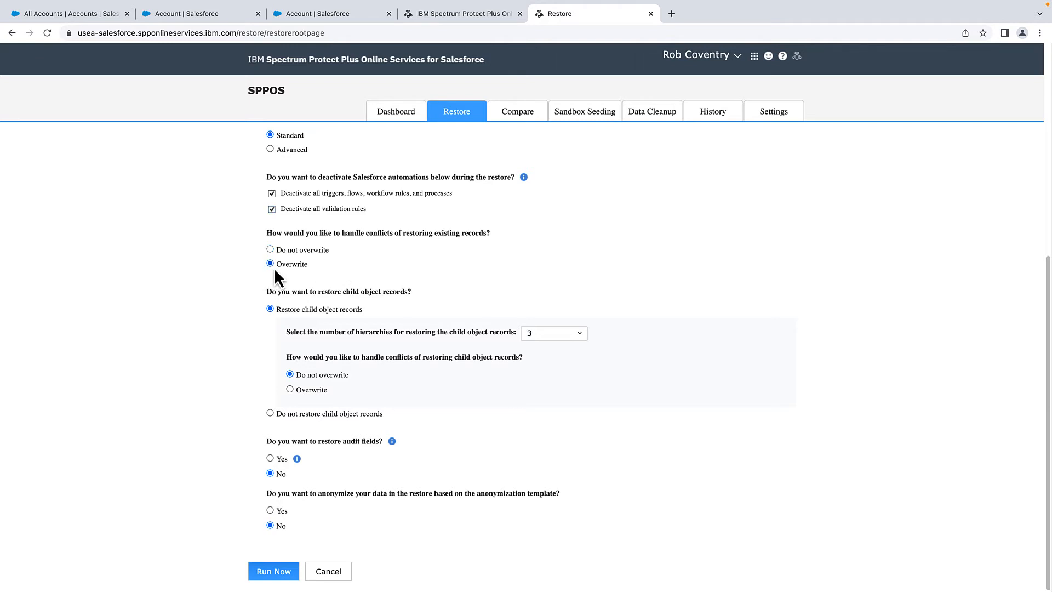
pyautogui.click(558, 335)
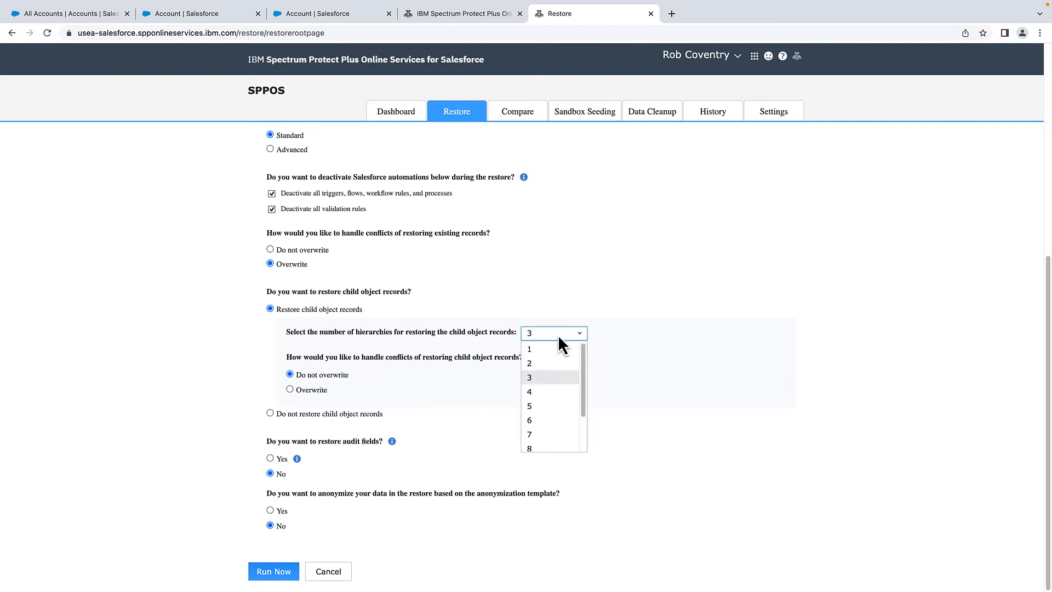
pyautogui.click(881, 248)
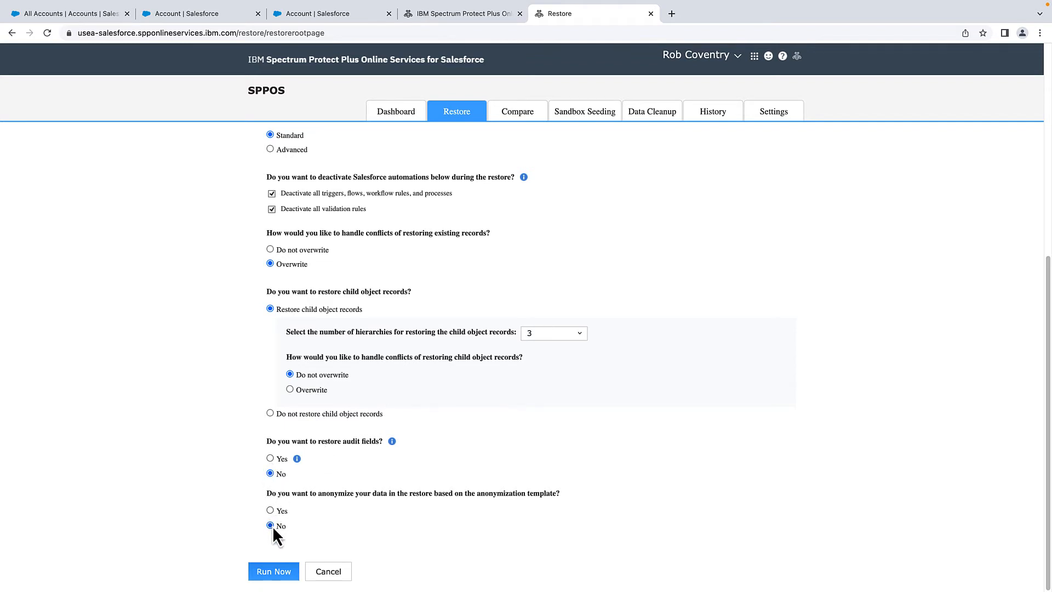
# - Run the Account restore, then filter the job history to Backup jobs only
pyautogui.click(274, 571)
pyautogui.click(318, 204)
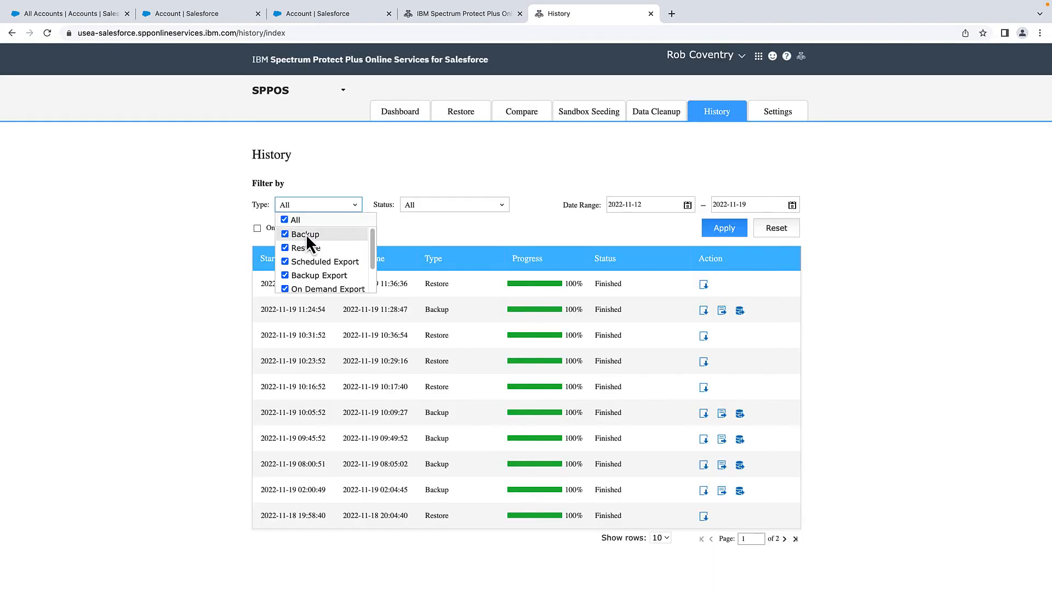
pyautogui.click(289, 220)
pyautogui.click(286, 234)
pyautogui.click(728, 230)
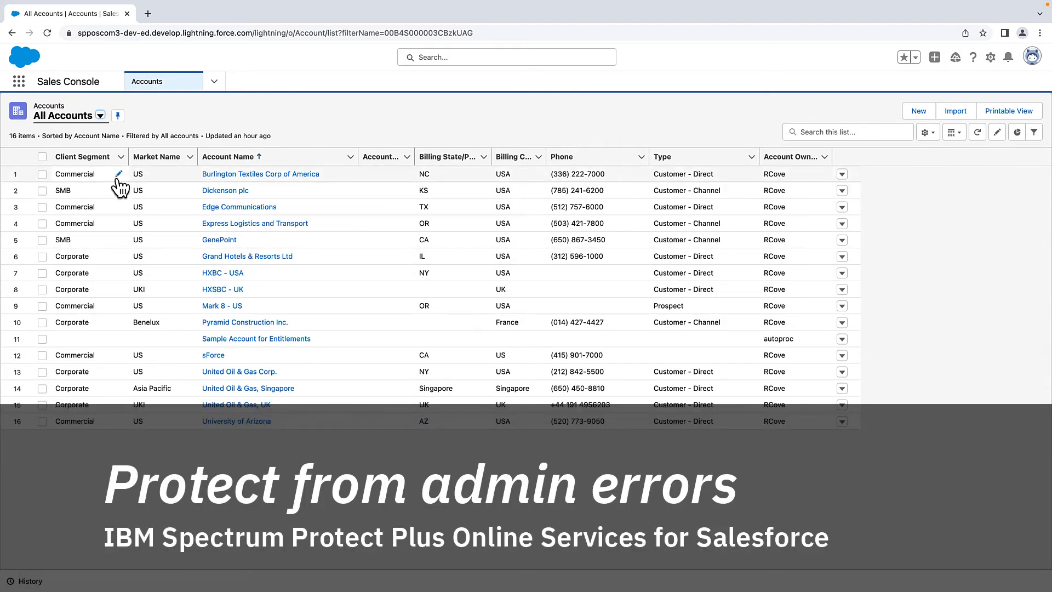
# - Edit Burlington Textiles Corp of America's Client Segment and show its picklist values
pyautogui.click(118, 176)
pyautogui.click(207, 179)
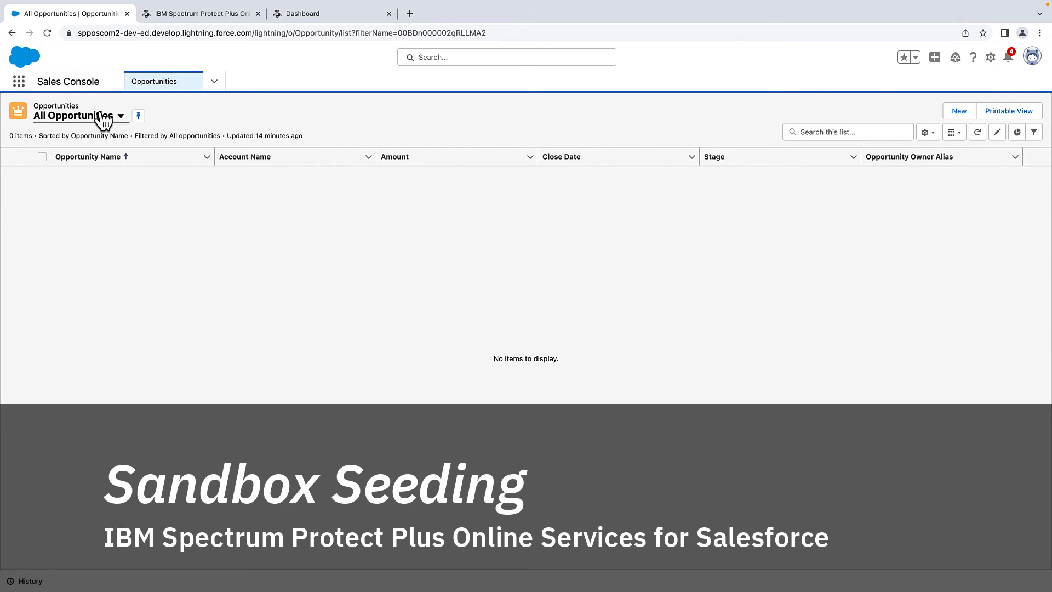
# - Check the Accounts, Contacts, Opportunities and Campaigns lists, then switch to the Service Console app
pyautogui.click(209, 87)
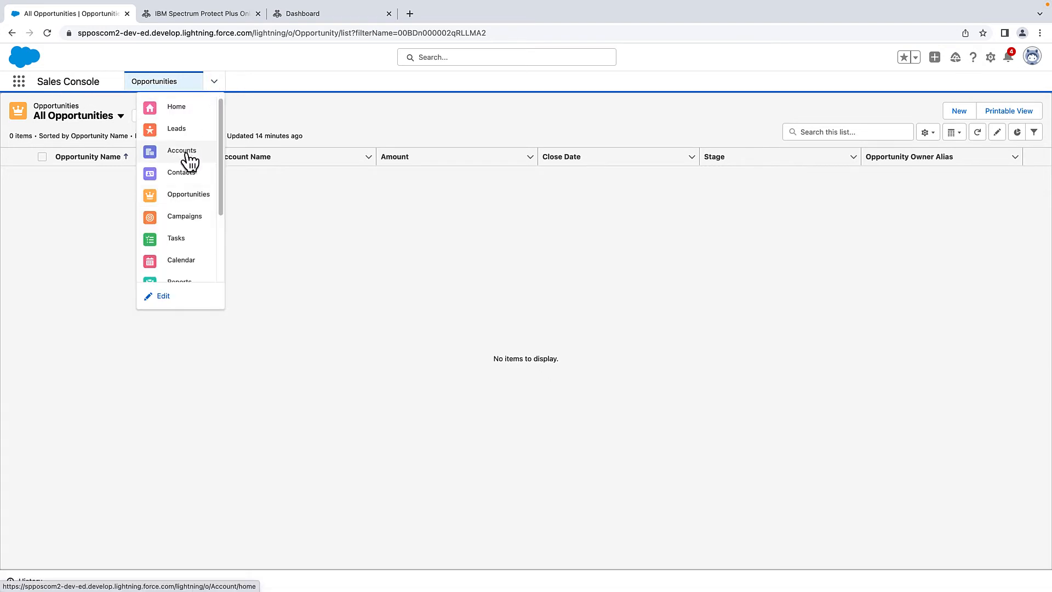
pyautogui.click(186, 149)
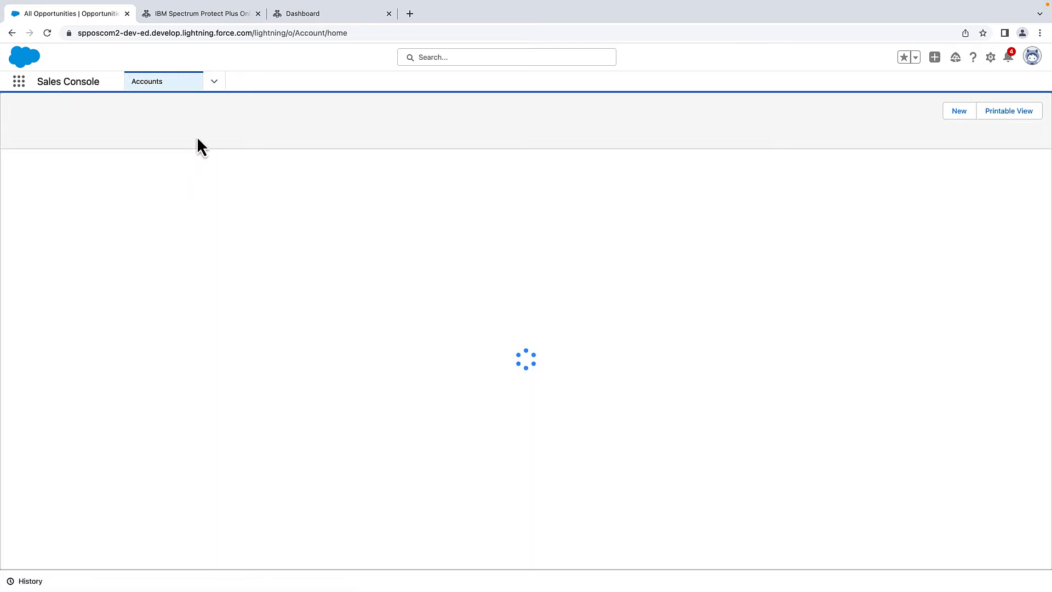
pyautogui.click(214, 81)
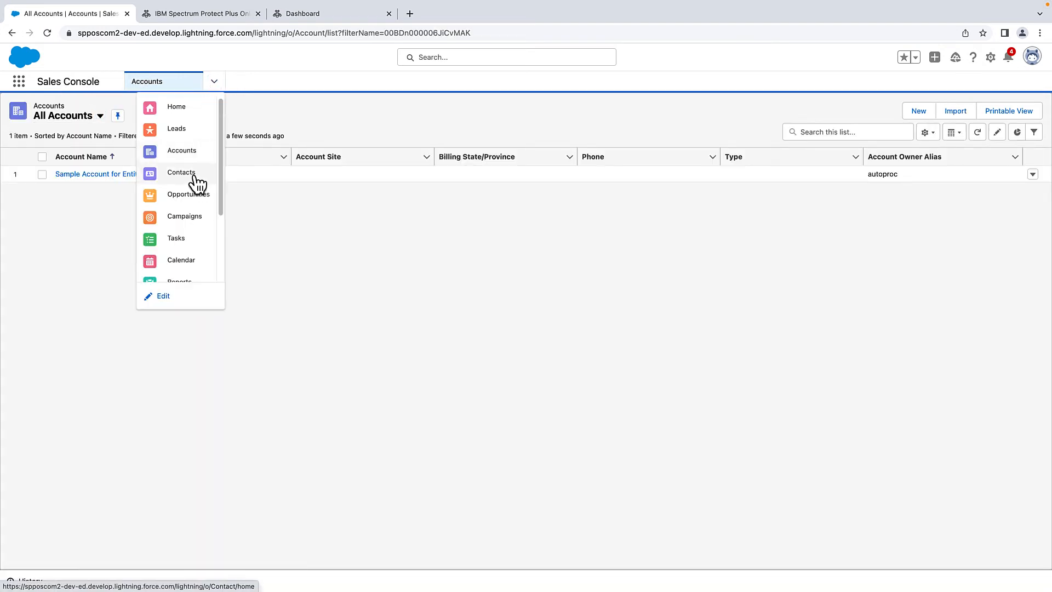
pyautogui.click(196, 179)
pyautogui.click(214, 83)
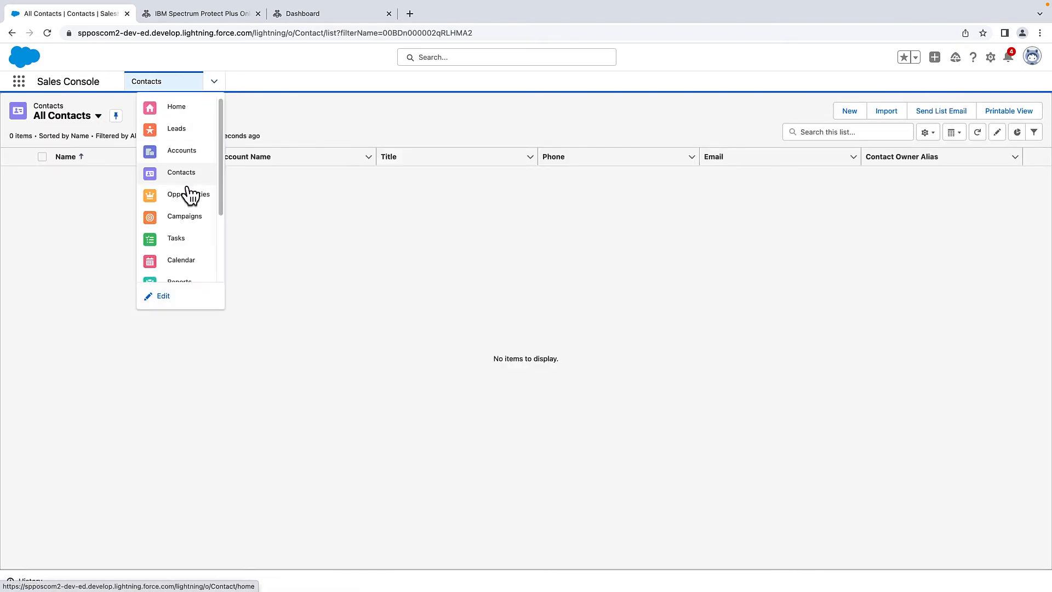
pyautogui.click(189, 194)
pyautogui.click(212, 82)
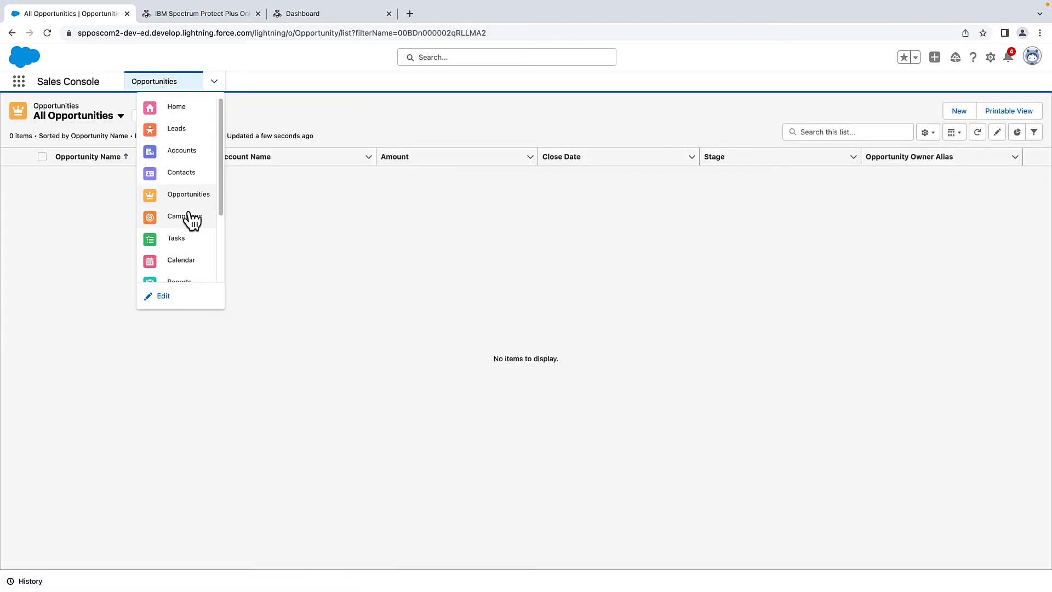
pyautogui.click(189, 217)
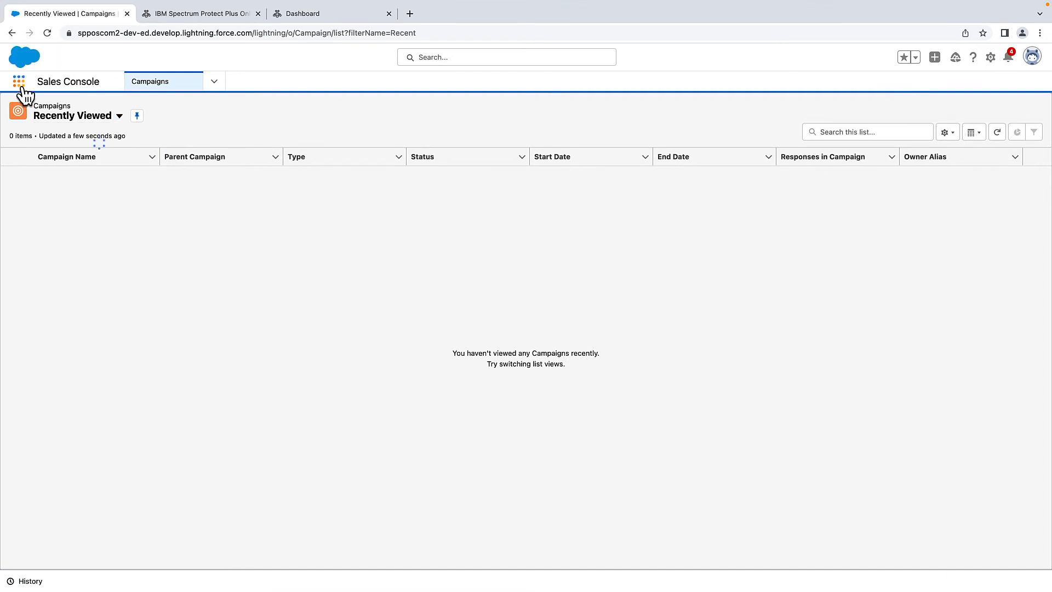
pyautogui.click(20, 83)
pyautogui.click(69, 262)
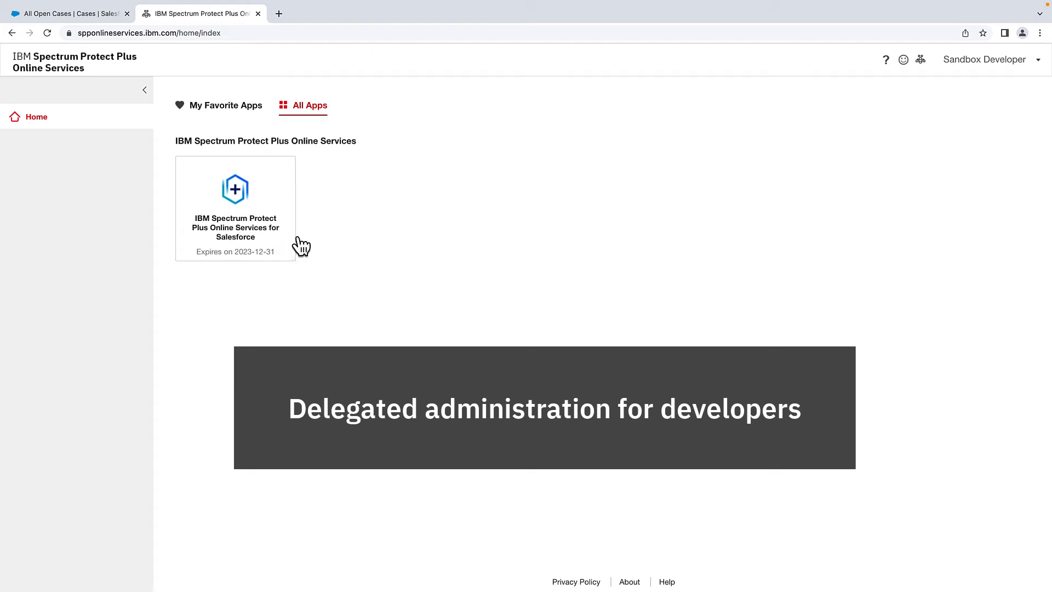
# - Open the Salesforce app dashboard with the SPPOS org selected, then go to Sandbox Seeding
pyautogui.click(248, 187)
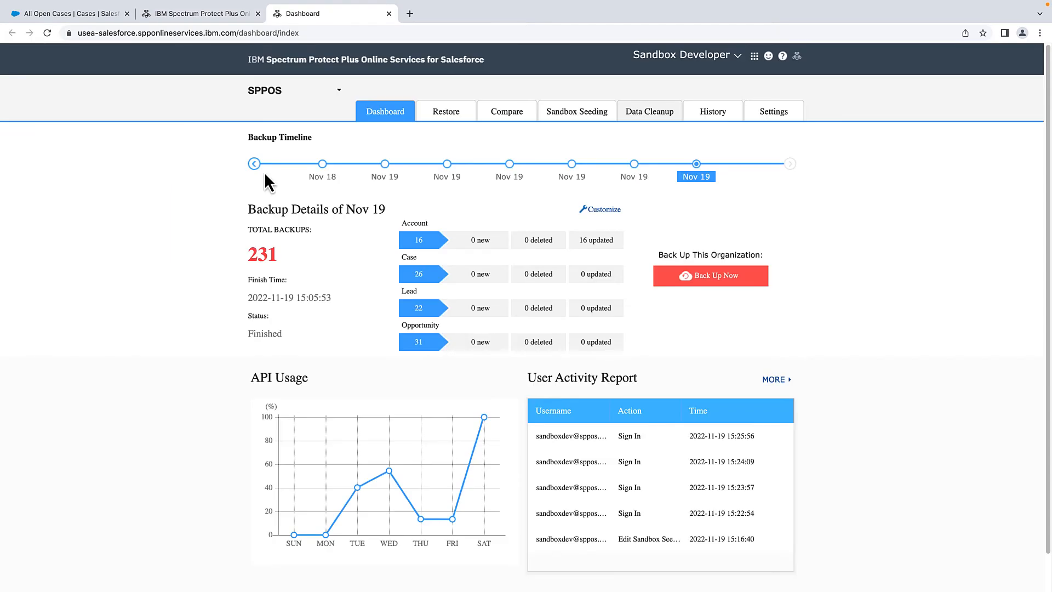
pyautogui.click(338, 88)
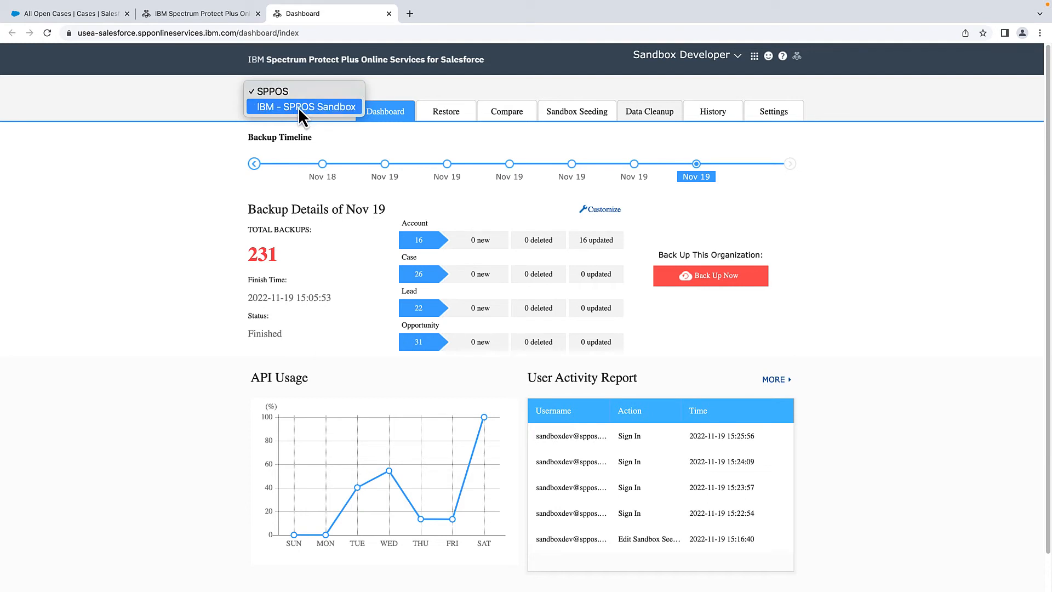
pyautogui.click(156, 216)
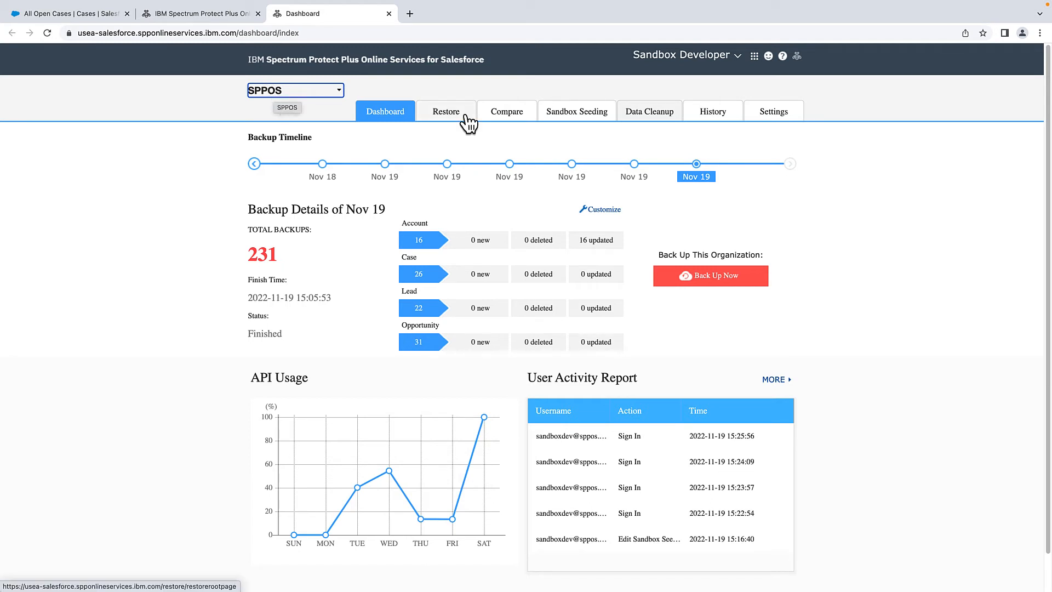
pyautogui.click(588, 114)
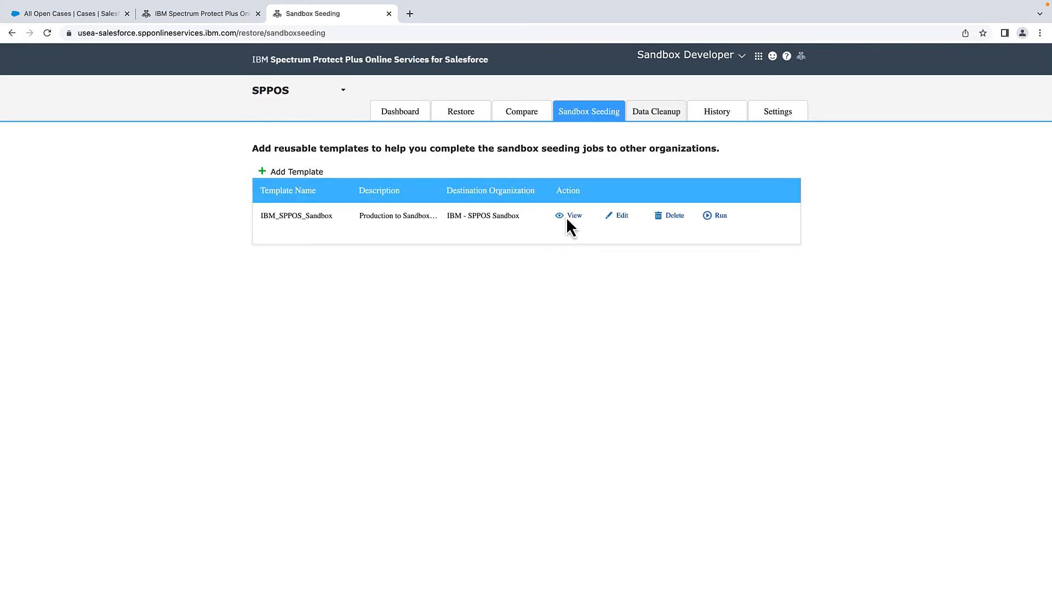
# - Read through all IBM_SPPOS_Sandbox template settings, then go back to the templates list
pyautogui.click(570, 216)
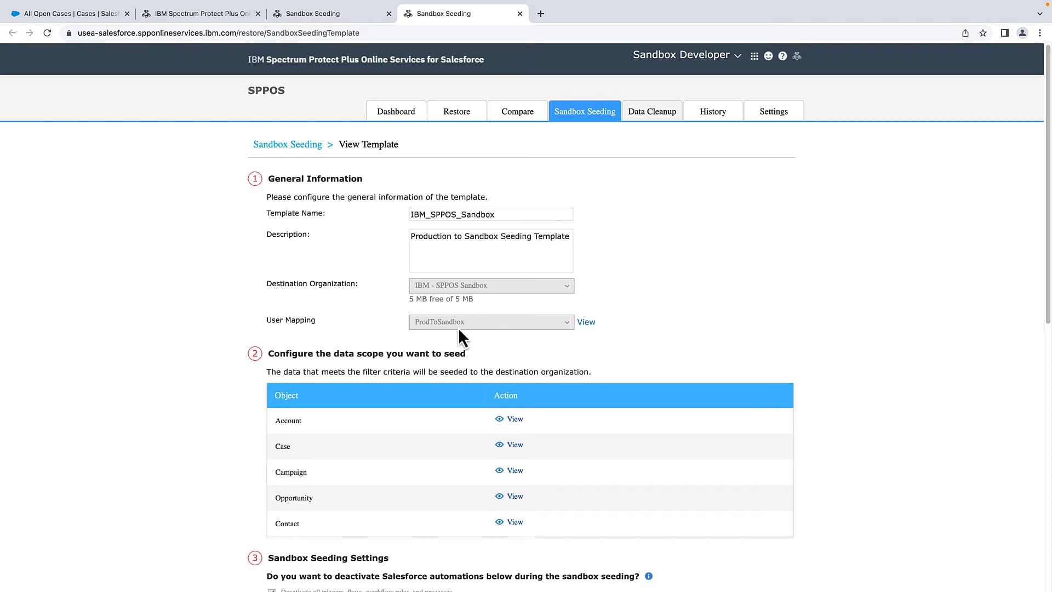
pyautogui.scroll(-2, 485, 327)
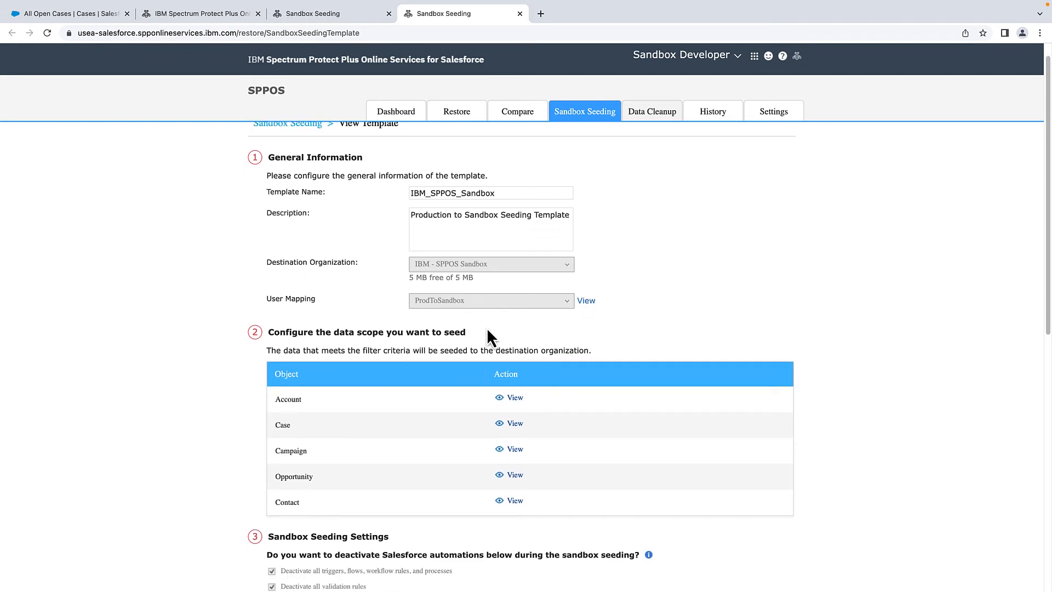
pyautogui.scroll(-1, 305, 408)
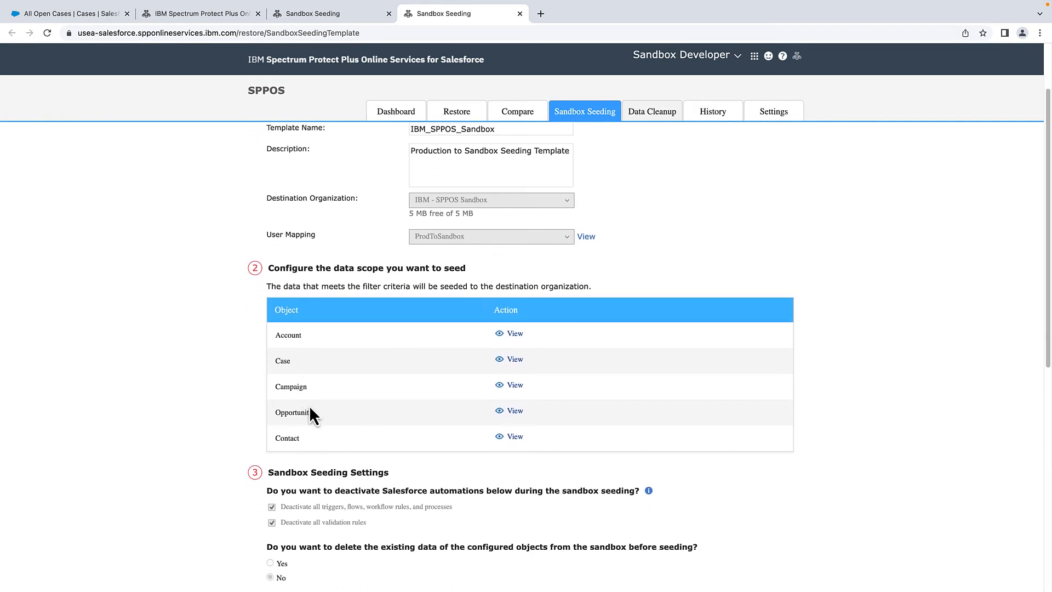
pyautogui.scroll(-1, 311, 422)
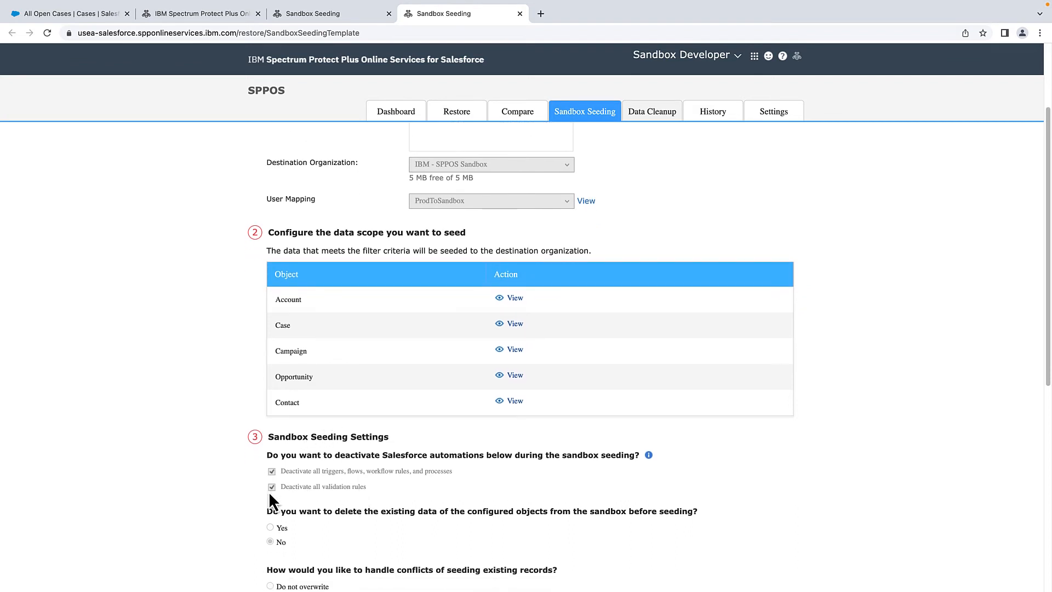
pyautogui.scroll(-3, 412, 493)
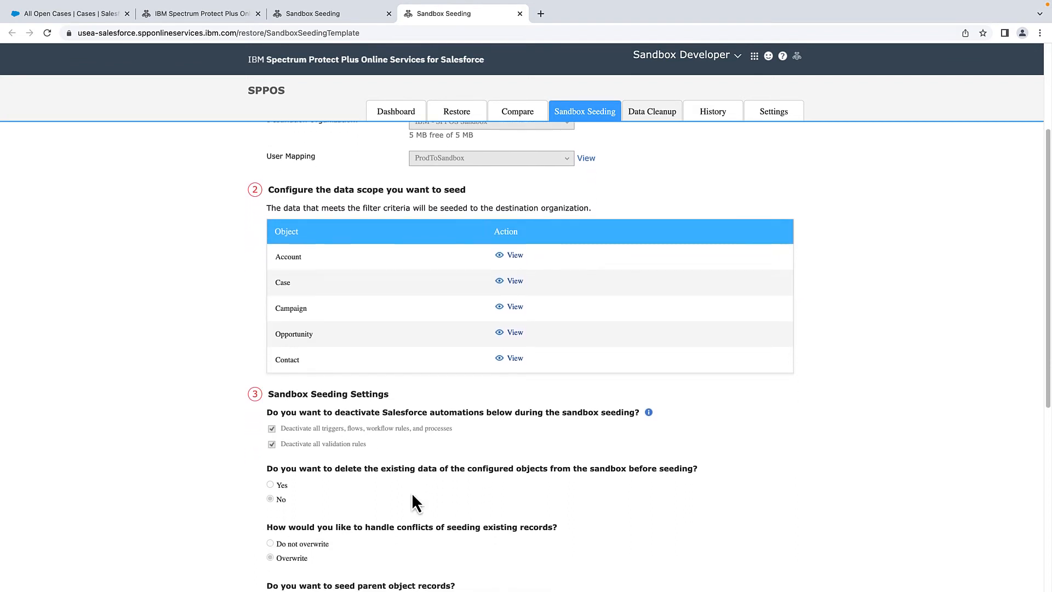
pyautogui.scroll(-2, 410, 483)
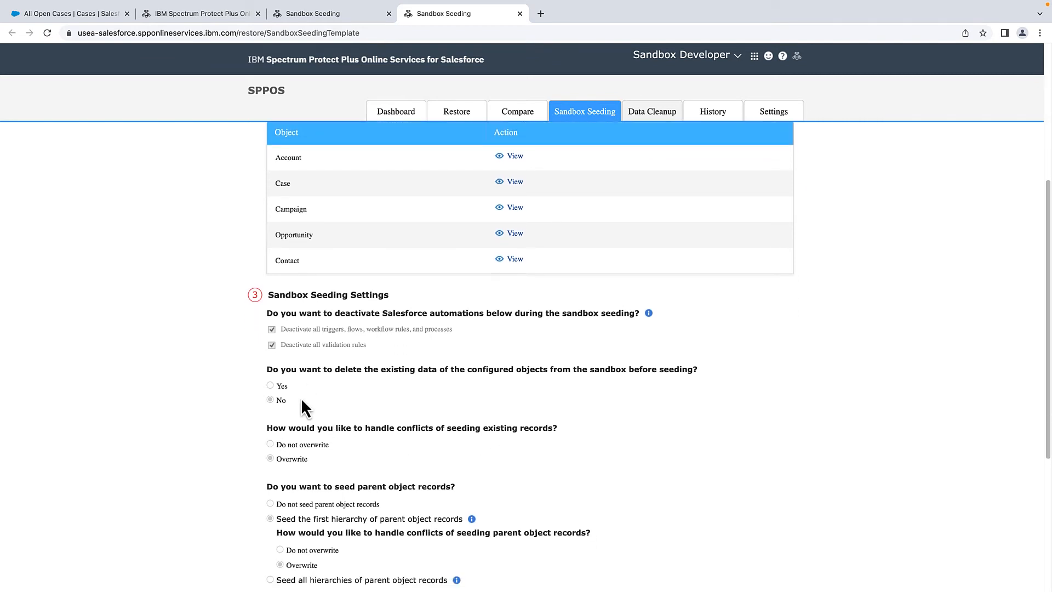
pyautogui.scroll(-3, 305, 403)
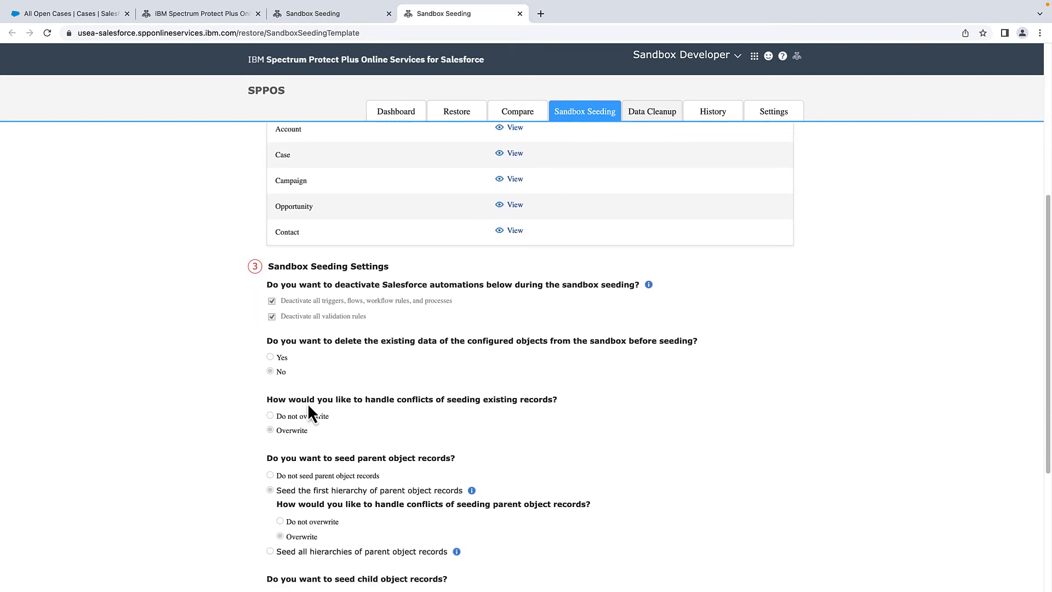
pyautogui.scroll(-2, 313, 405)
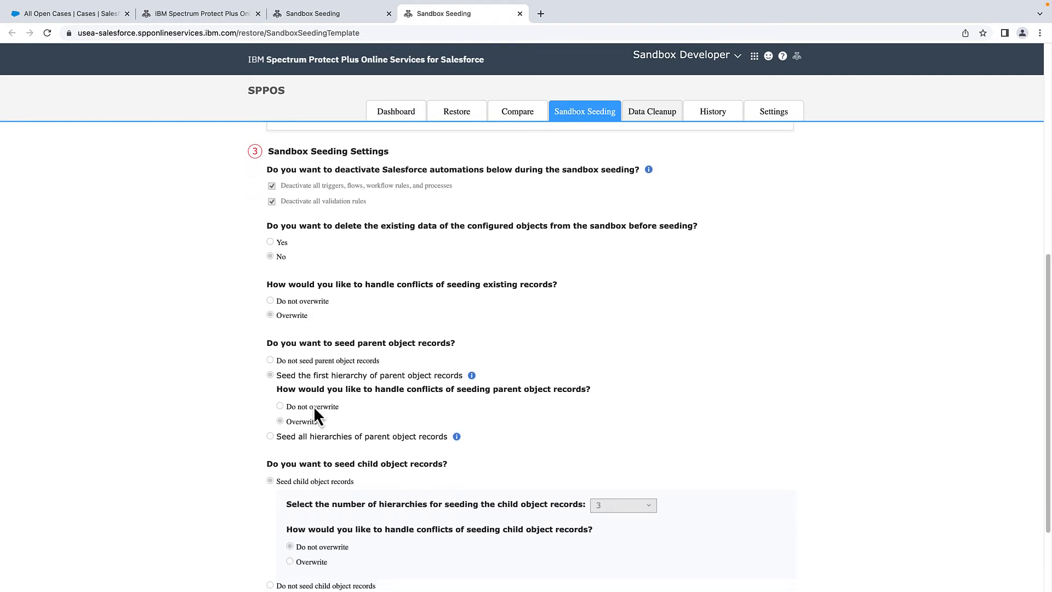
pyautogui.scroll(-1, 313, 406)
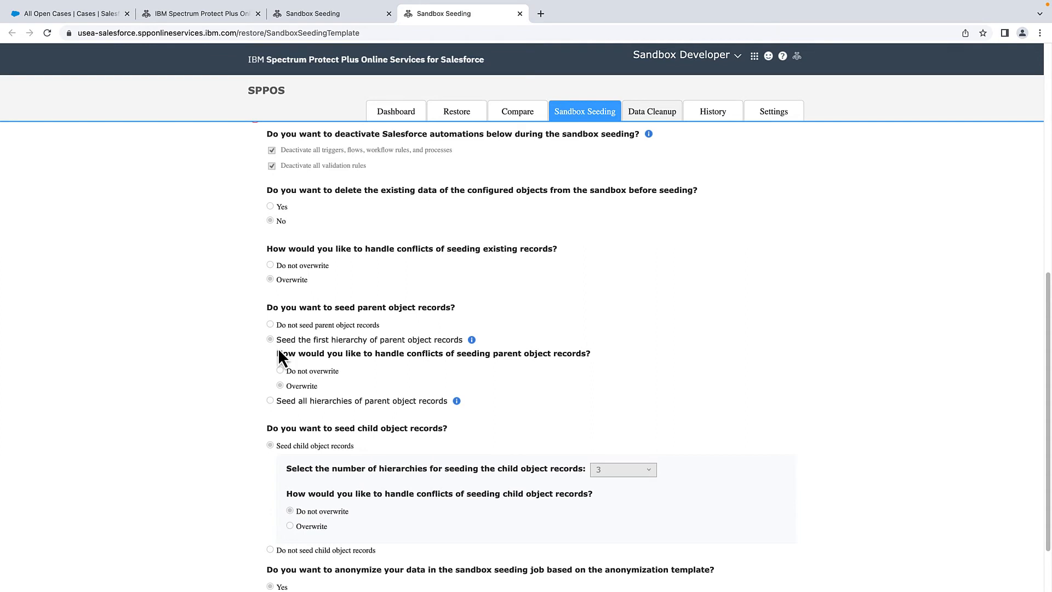
pyautogui.scroll(-2, 419, 400)
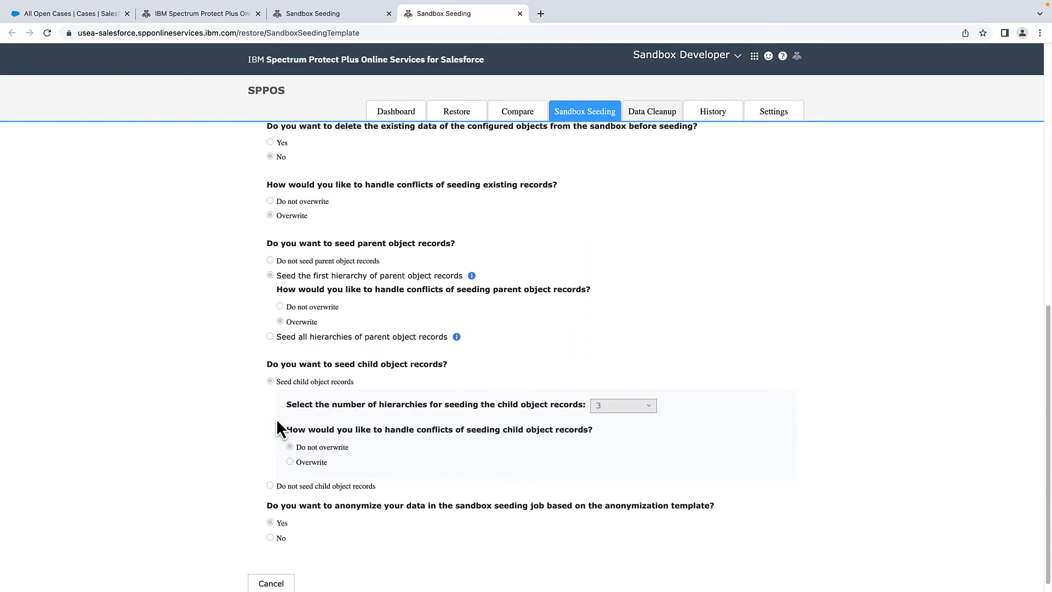
pyautogui.scroll(-1, 383, 422)
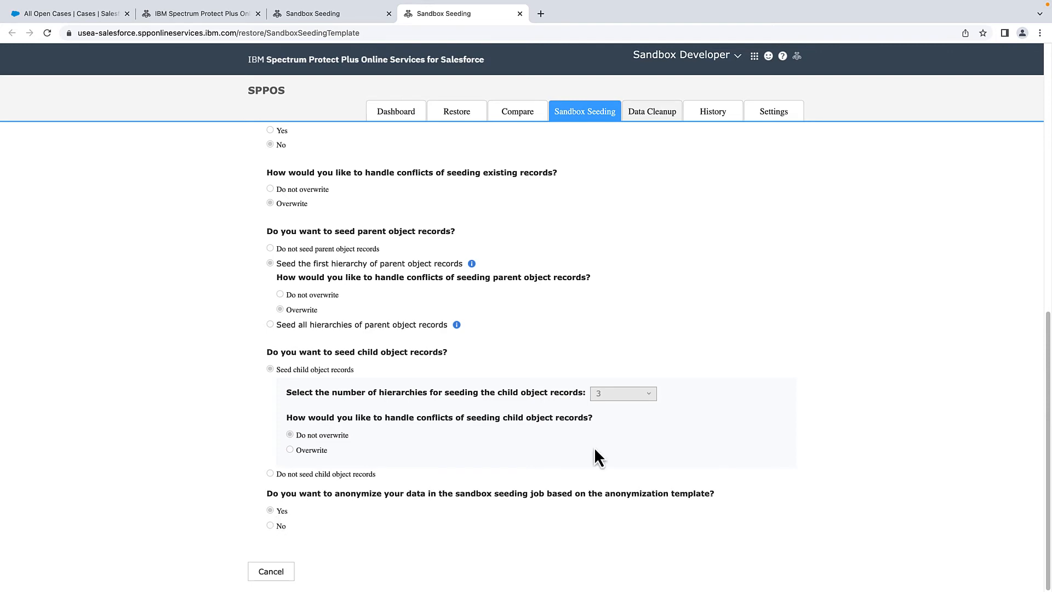
pyautogui.scroll(15, 700, 324)
pyautogui.click(597, 113)
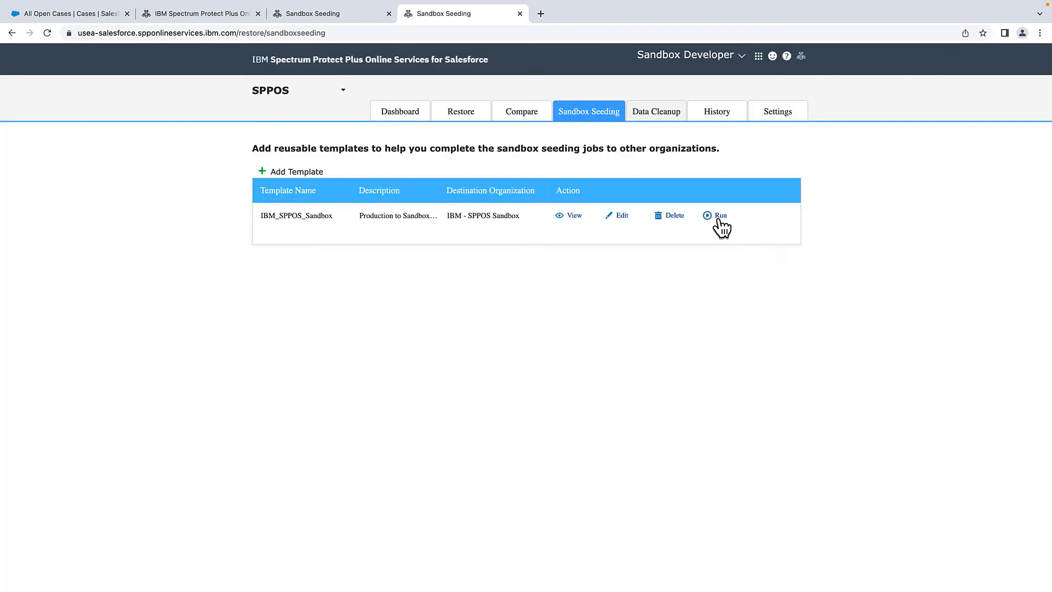
# - Run the IBM_SPPOS_Sandbox template and follow its job in History
pyautogui.click(718, 216)
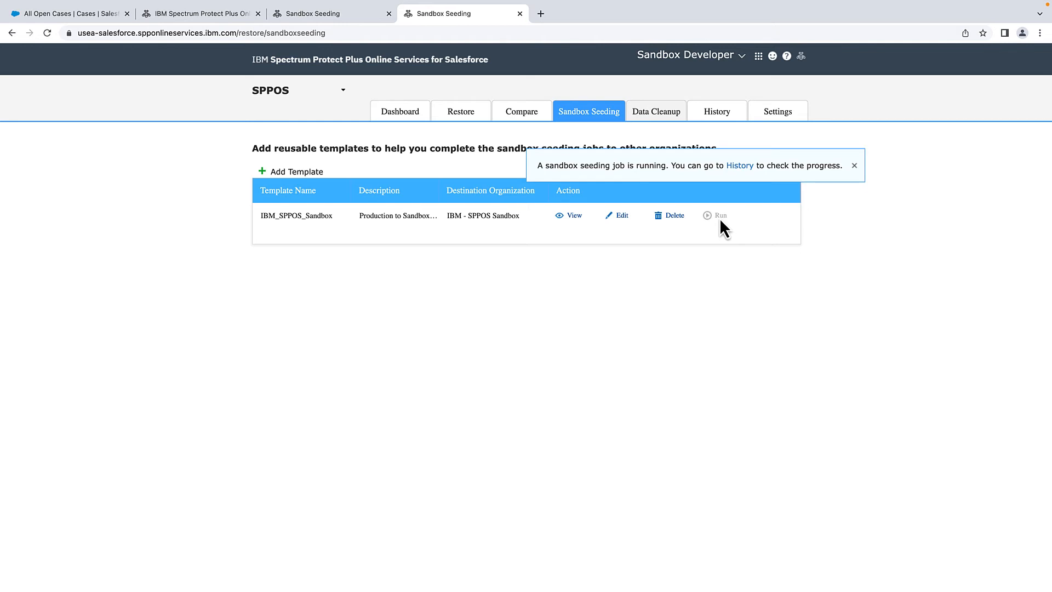
pyautogui.click(739, 166)
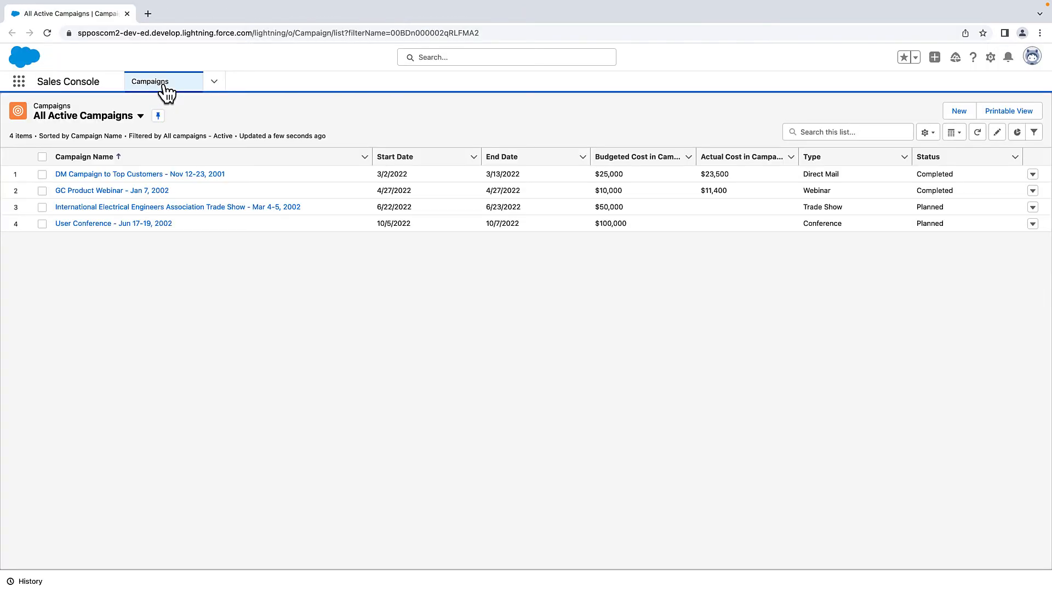
# - Review the seeded Accounts, Contacts, Opportunities and Active Campaigns lists, then switch to Service Console
pyautogui.click(214, 81)
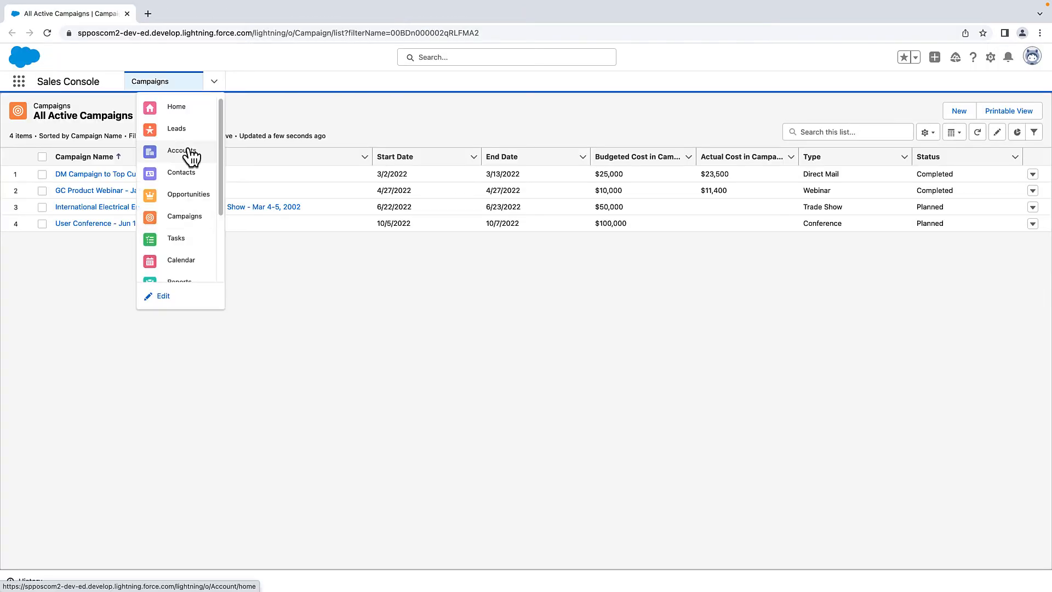
pyautogui.click(187, 156)
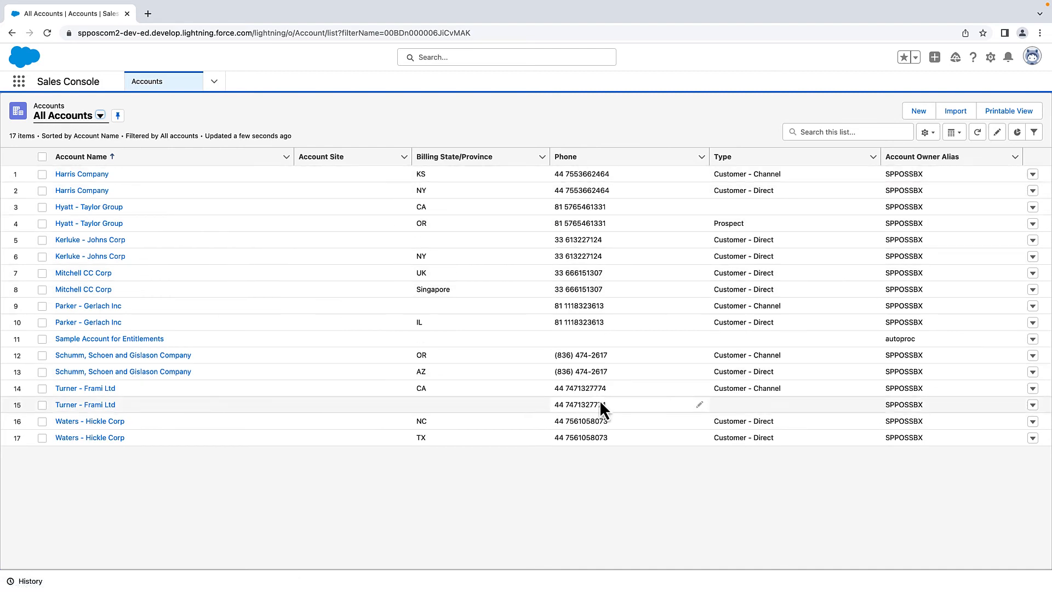
pyautogui.click(214, 81)
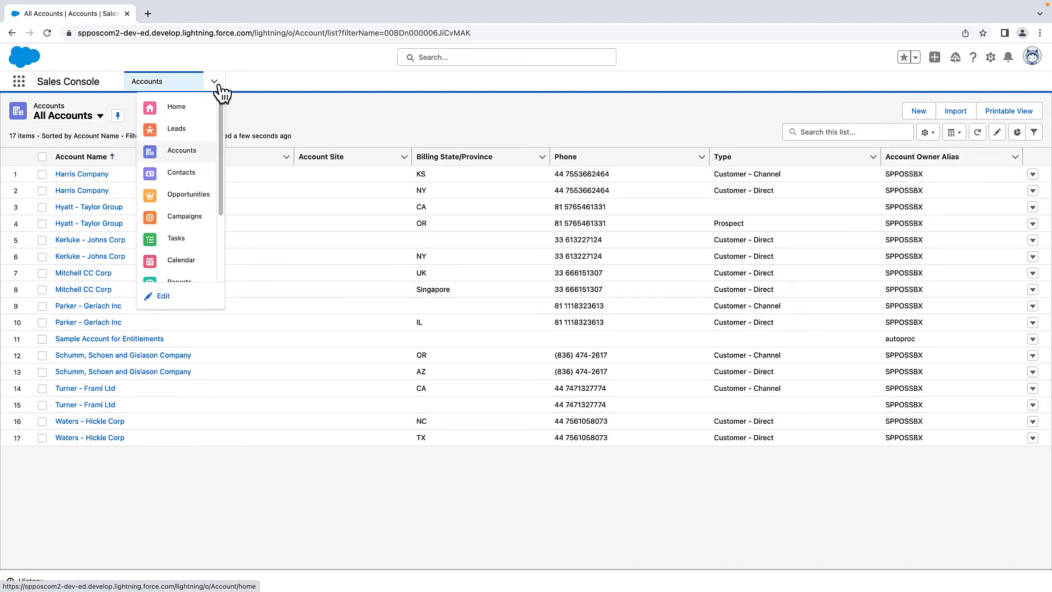
pyautogui.click(188, 173)
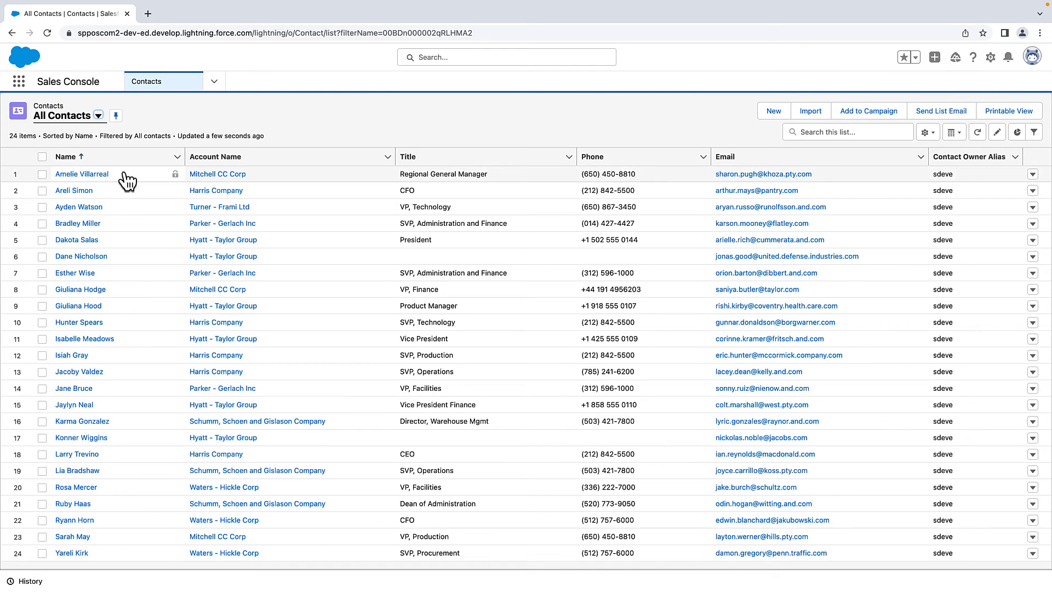
pyautogui.click(209, 81)
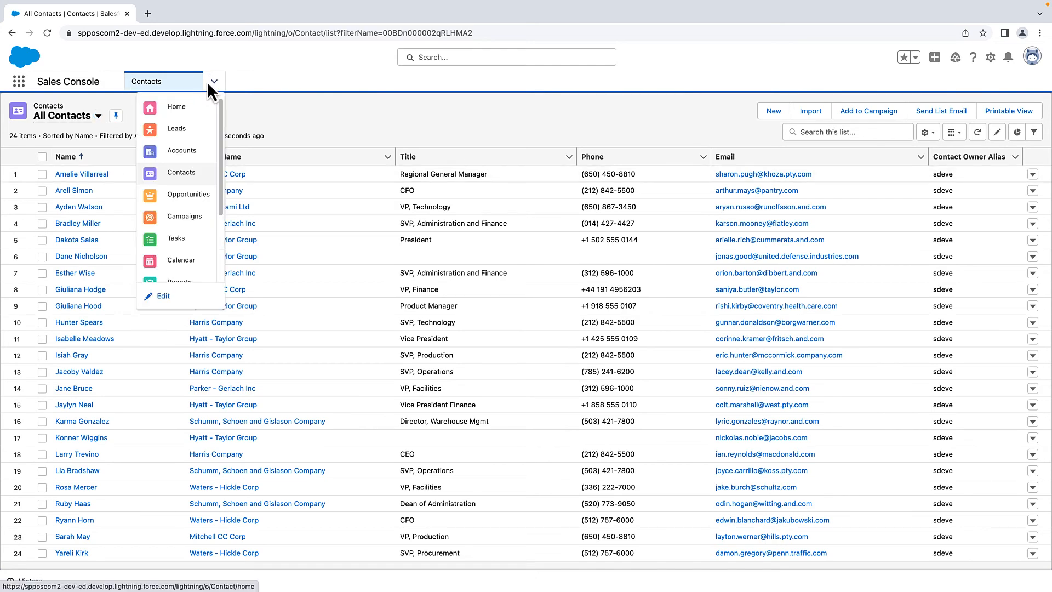
pyautogui.click(185, 207)
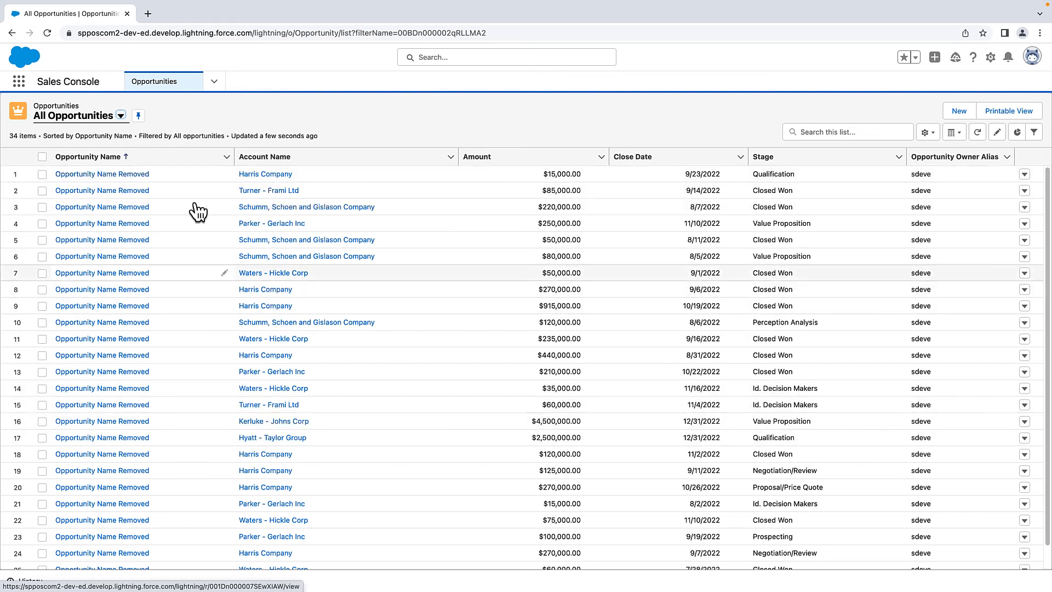
pyautogui.click(214, 82)
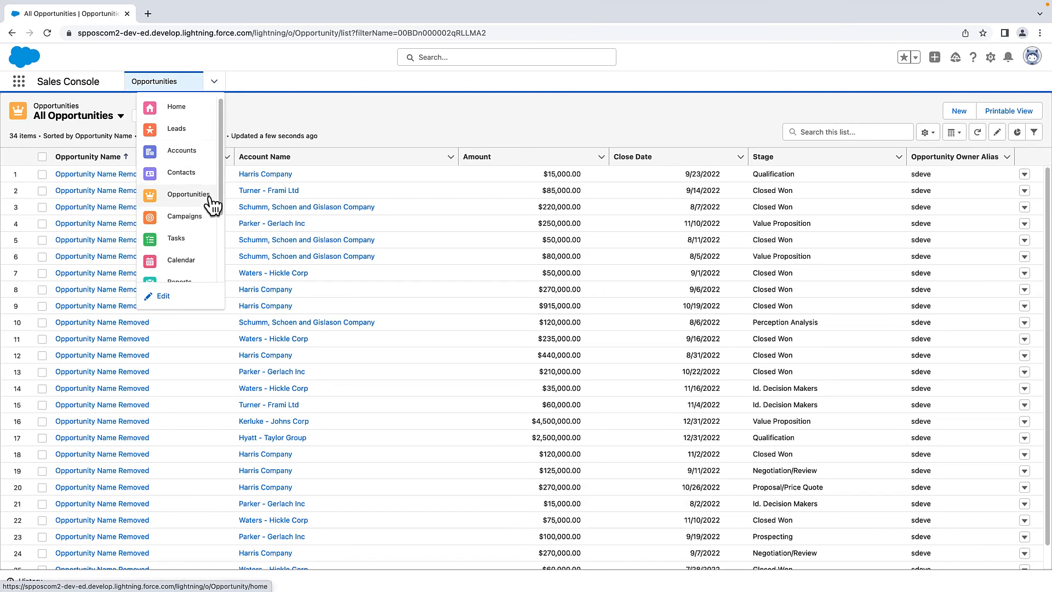
pyautogui.click(183, 219)
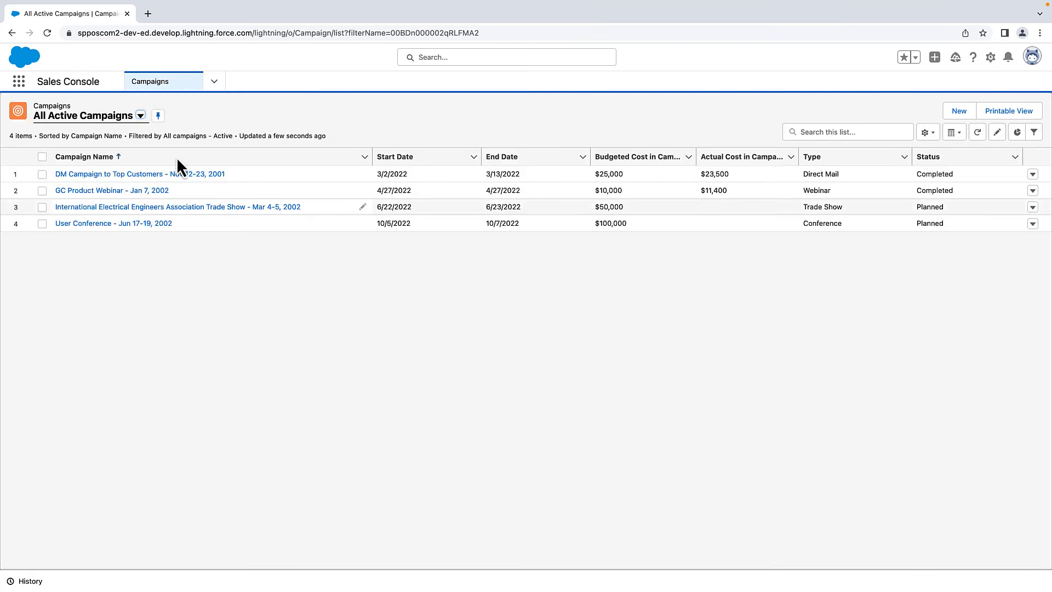
pyautogui.click(19, 82)
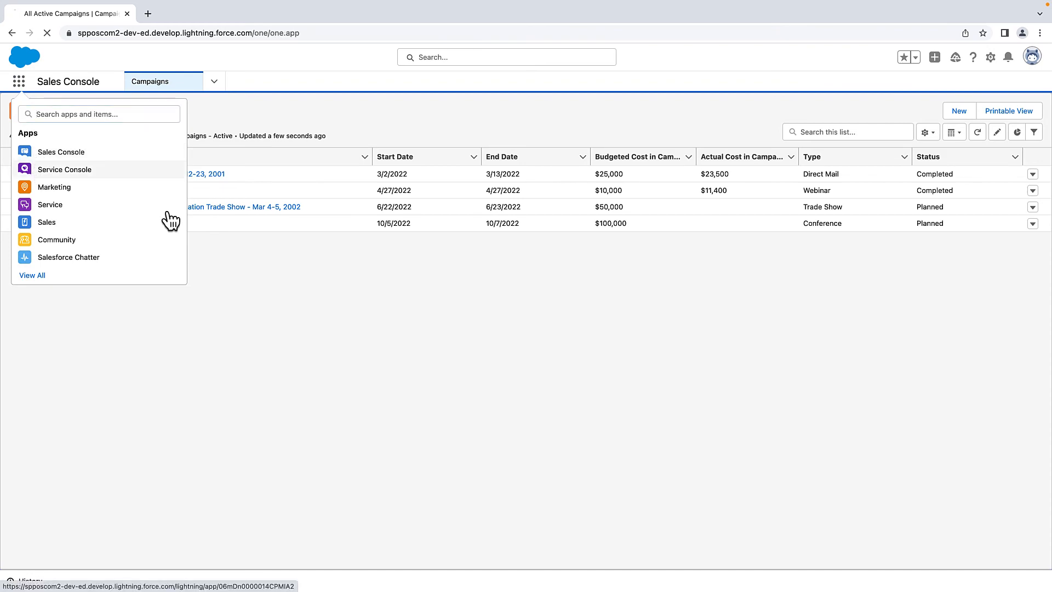
pyautogui.click(42, 173)
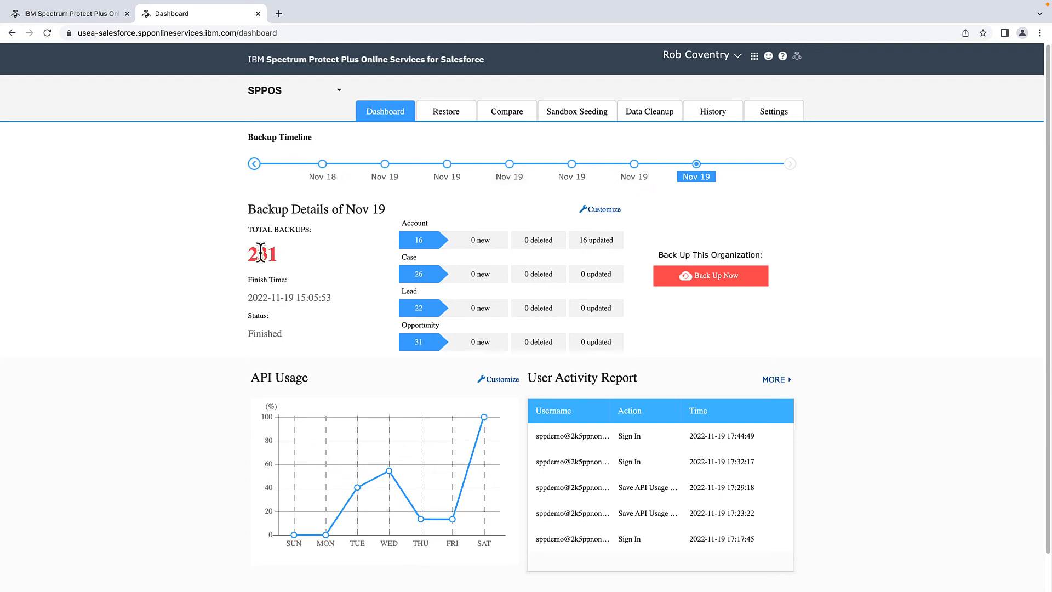
# - Compare earlier Nov 19 backups on the timeline, including 08:05, then return to the latest and open Data Cleanup
pyautogui.click(634, 164)
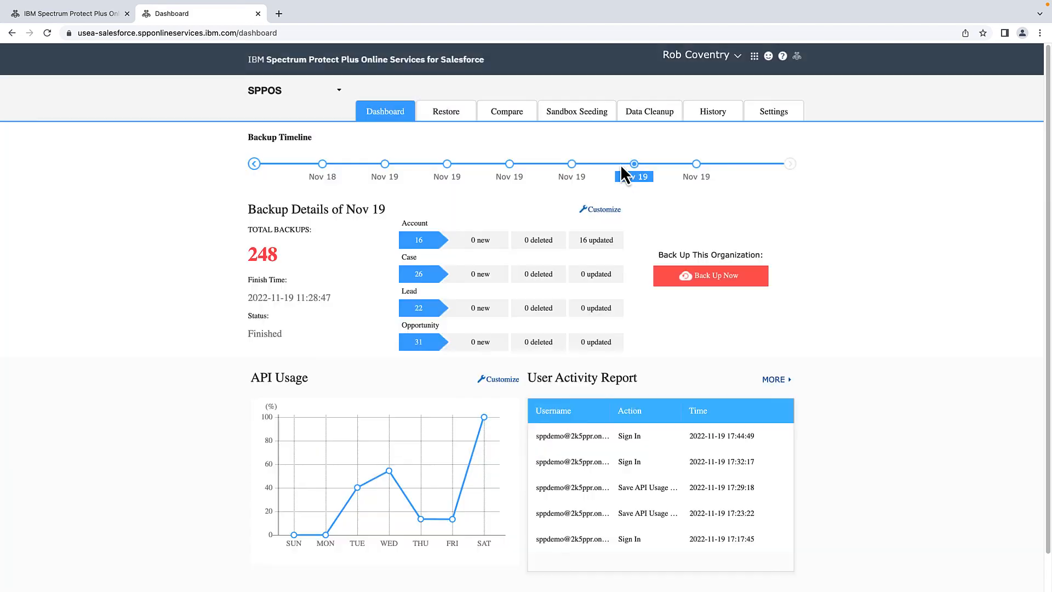
pyautogui.click(571, 165)
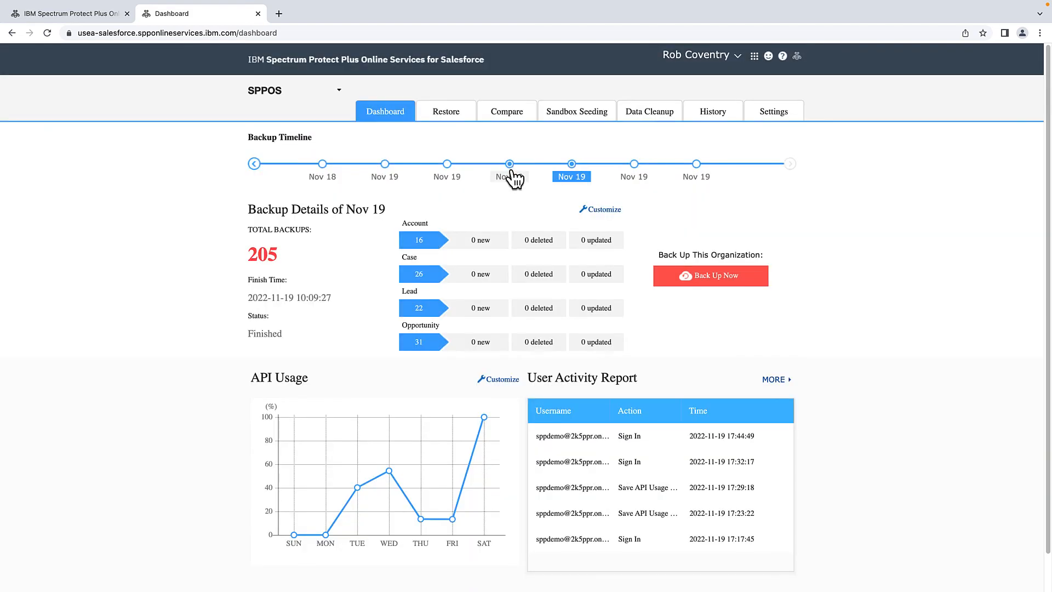
pyautogui.click(509, 166)
pyautogui.click(450, 172)
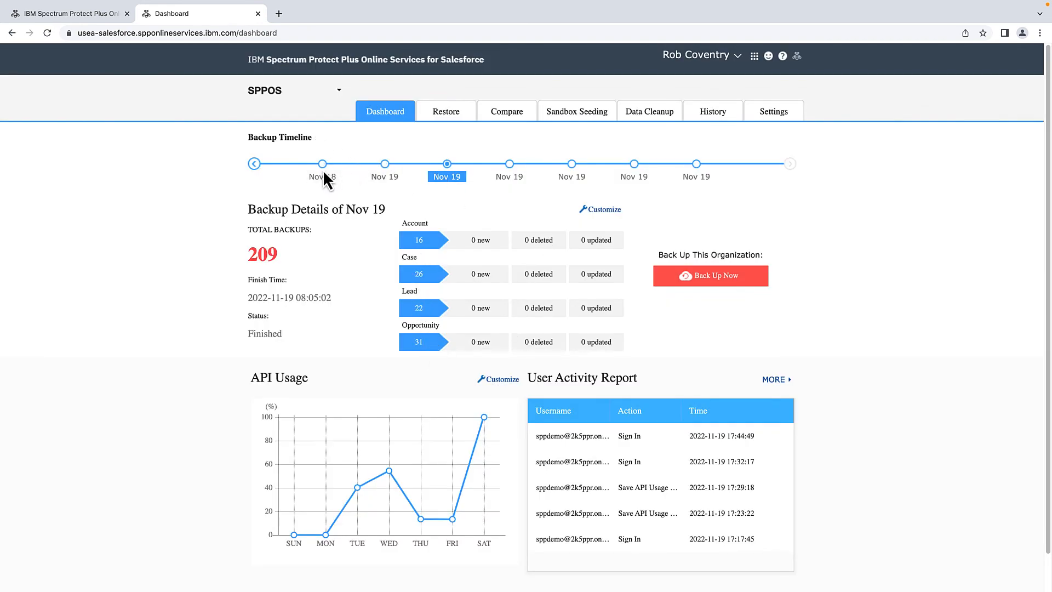
pyautogui.click(385, 164)
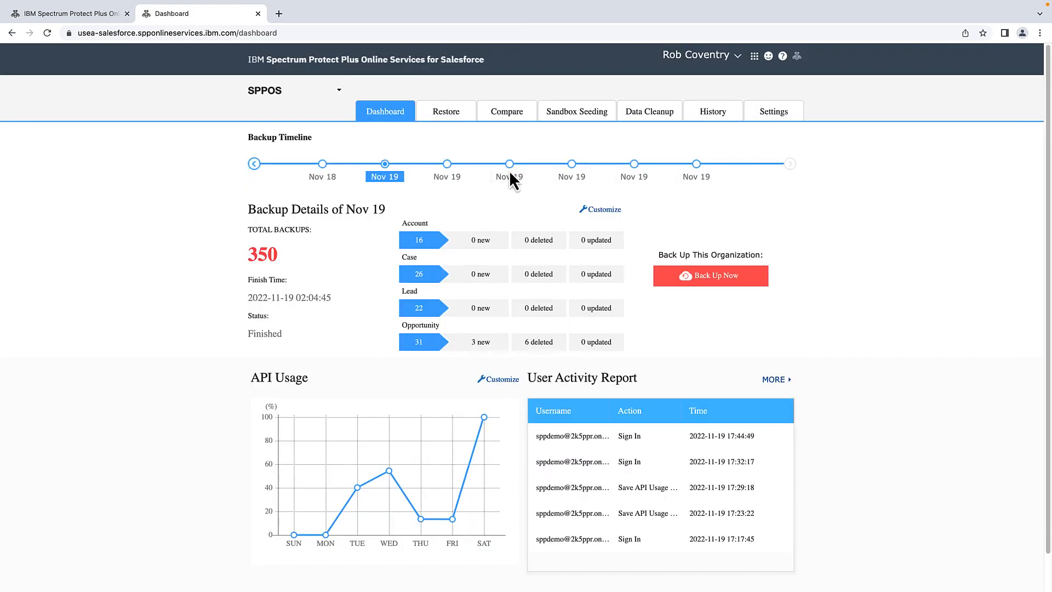
pyautogui.click(696, 164)
pyautogui.click(652, 118)
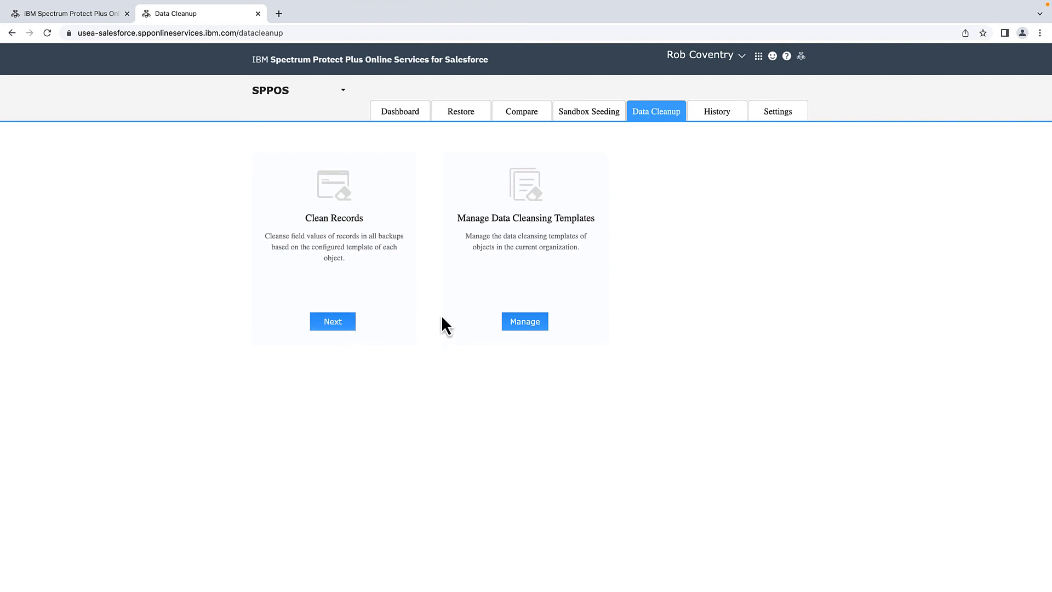
# - Start cleaning records across all backups, limiting the search object to Contact
pyautogui.click(330, 324)
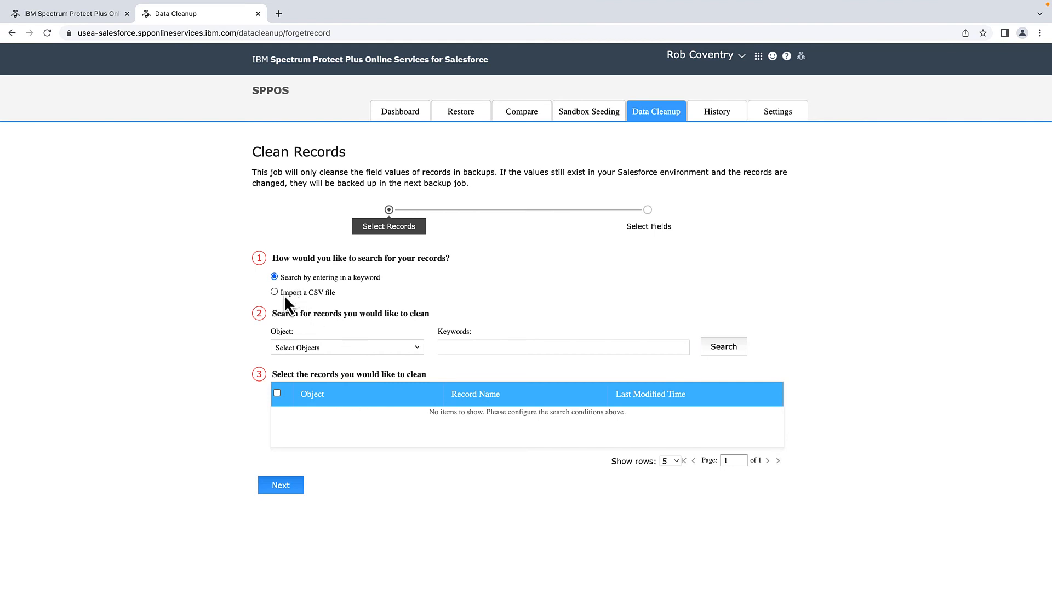
pyautogui.click(305, 348)
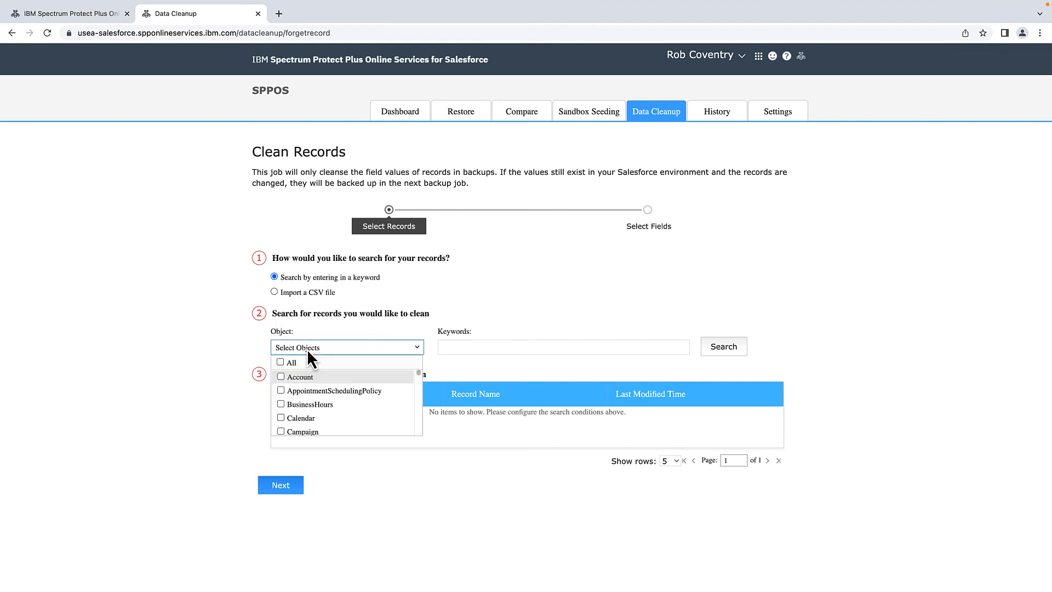
pyautogui.scroll(-2, 397, 400)
pyautogui.scroll(-3, 396, 403)
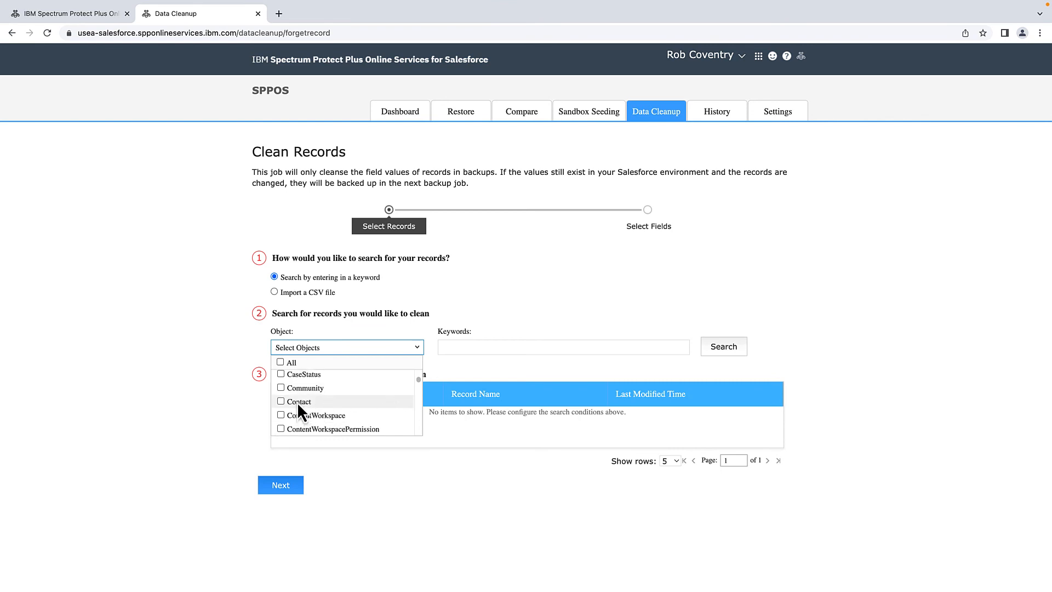
pyautogui.click(300, 403)
# - Search the backups for Contact records matching a contact's surname, then view job history
pyautogui.click(456, 346)
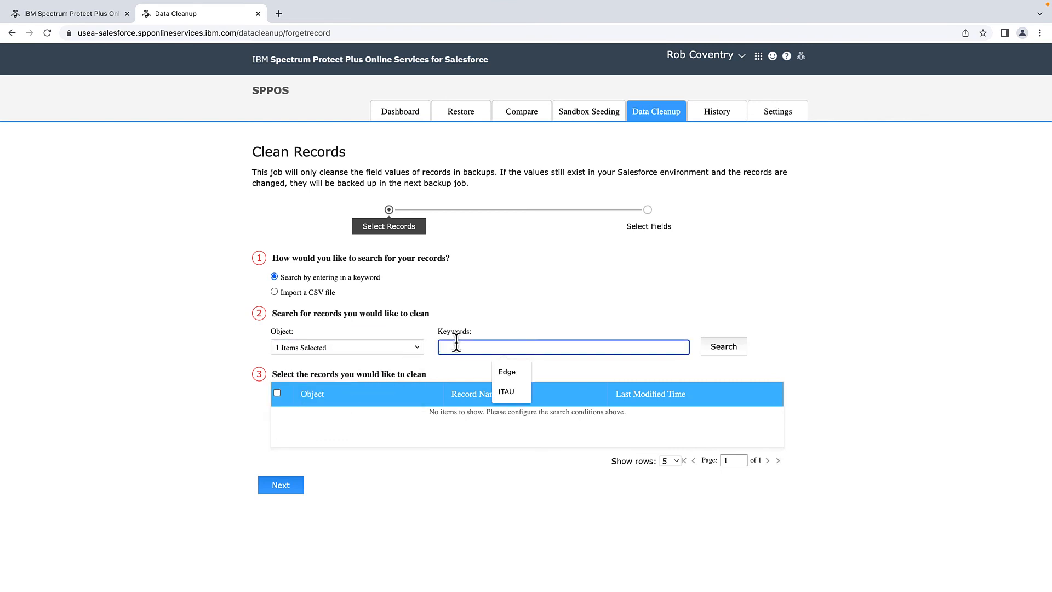
pyautogui.write('Holloway')
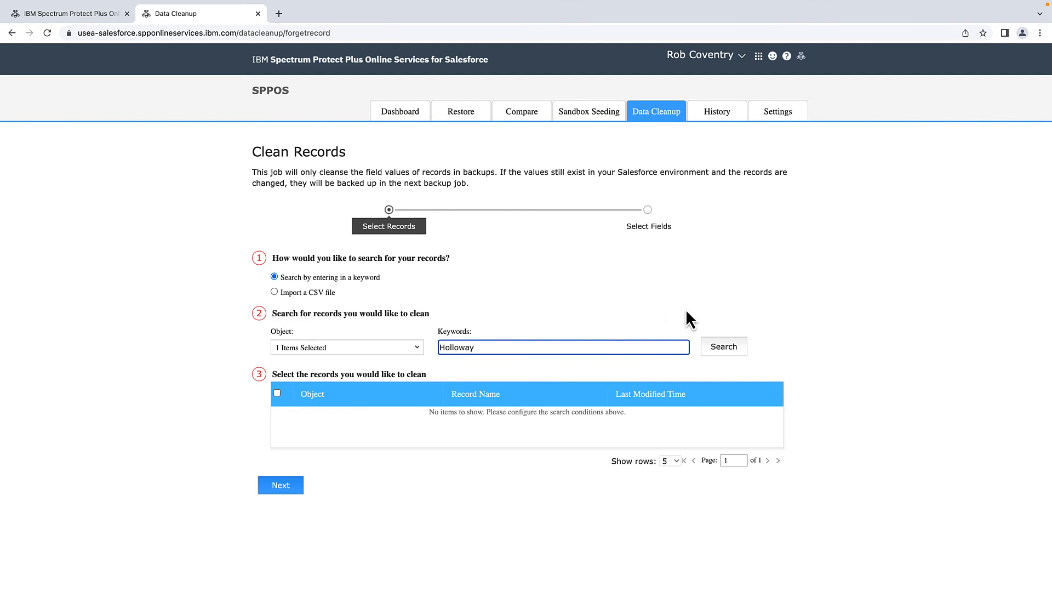
pyautogui.click(723, 351)
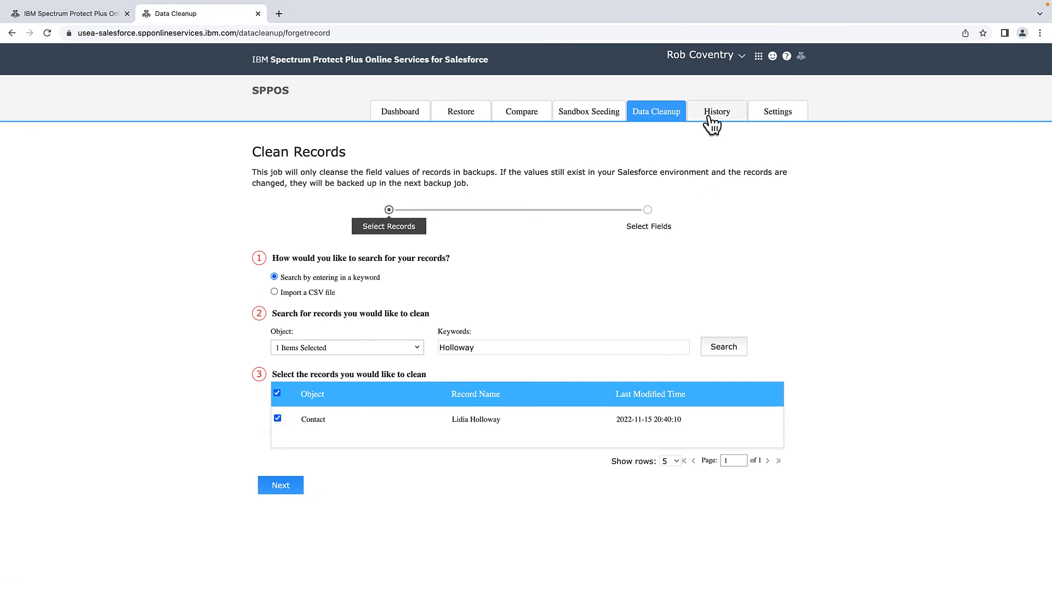
pyautogui.click(710, 115)
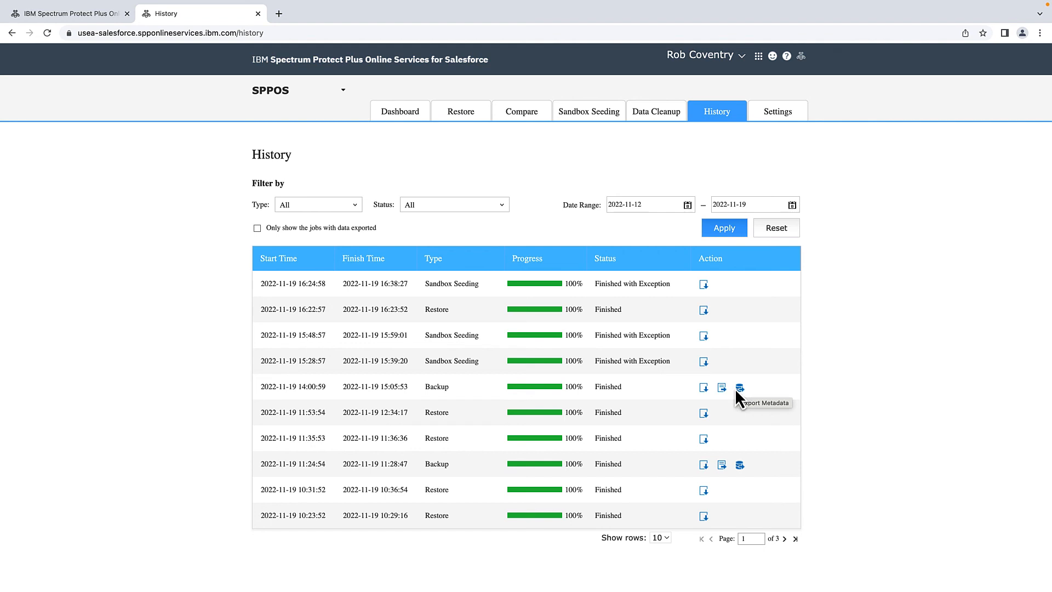
# - Open the scheduled backup data export settings and keep Microsoft Azure Storage as storage type
pyautogui.click(771, 115)
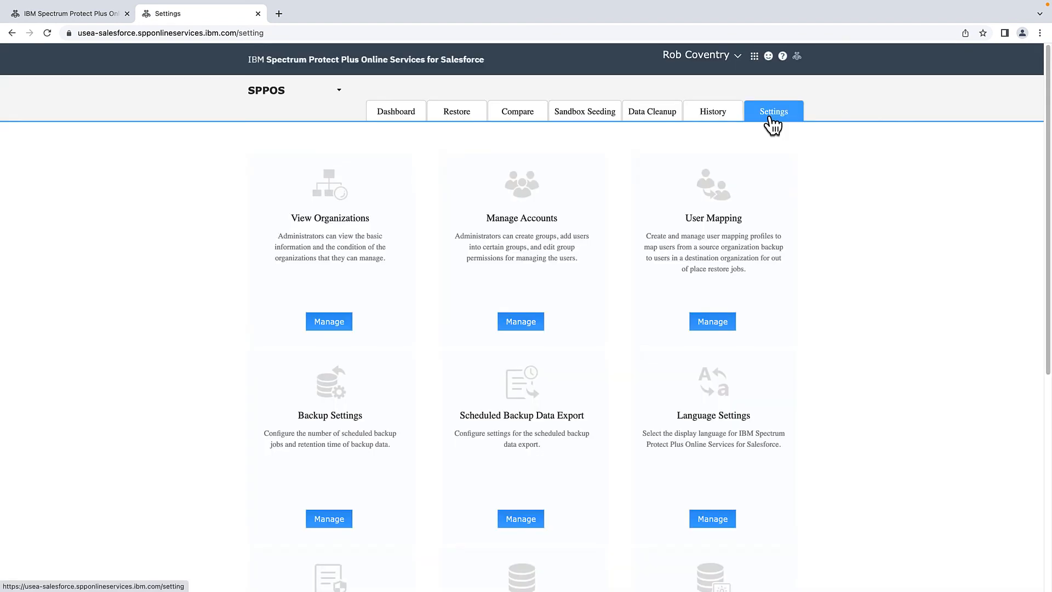
pyautogui.scroll(-1, 630, 422)
pyautogui.click(507, 494)
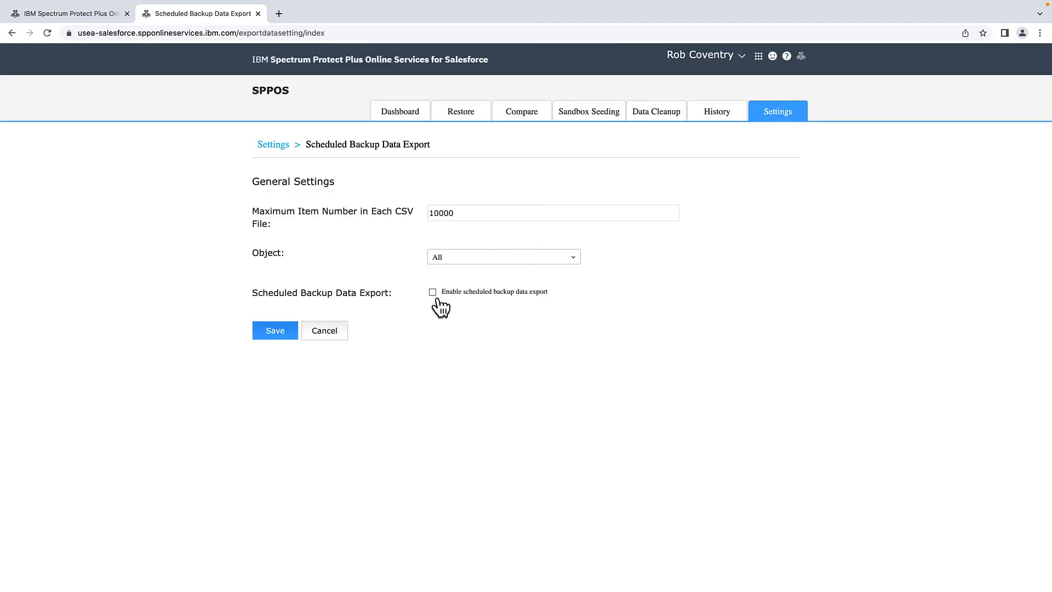
pyautogui.click(429, 293)
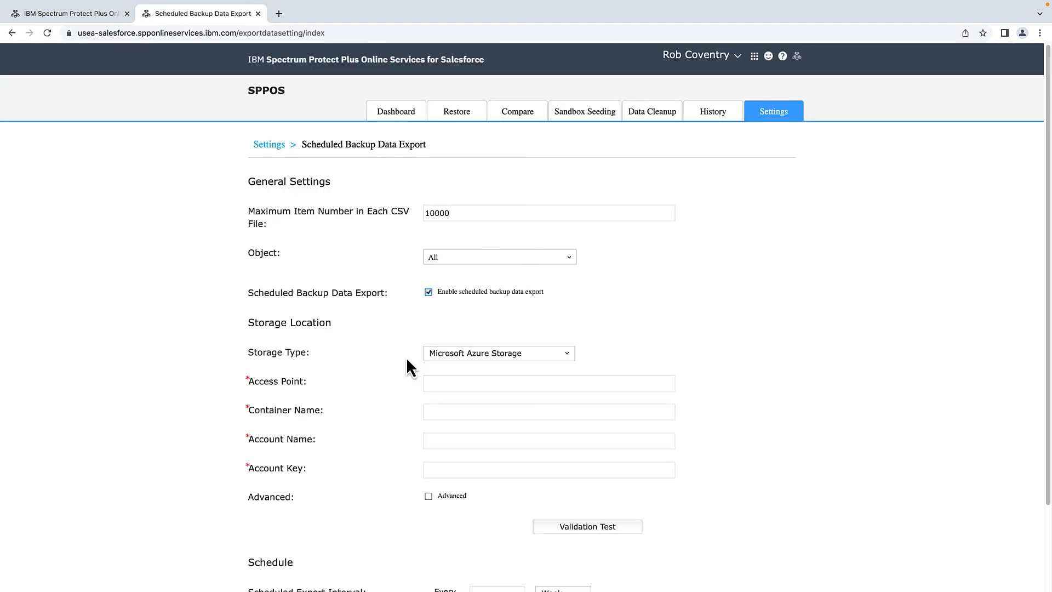
pyautogui.click(458, 354)
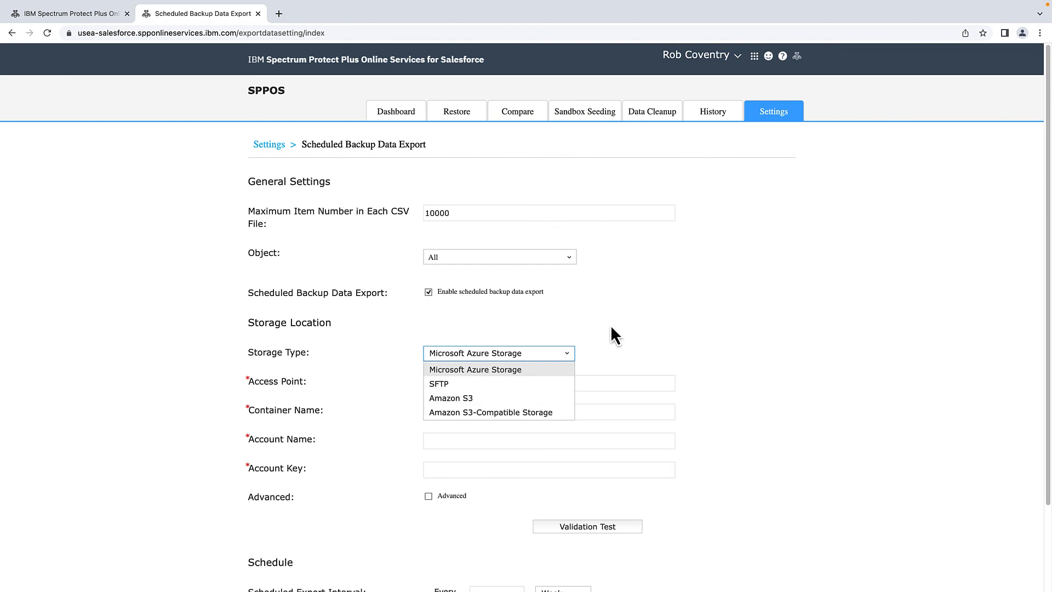
pyautogui.click(622, 314)
# - Check the export repeat interval and keep its unit as Week
pyautogui.scroll(-2, 624, 315)
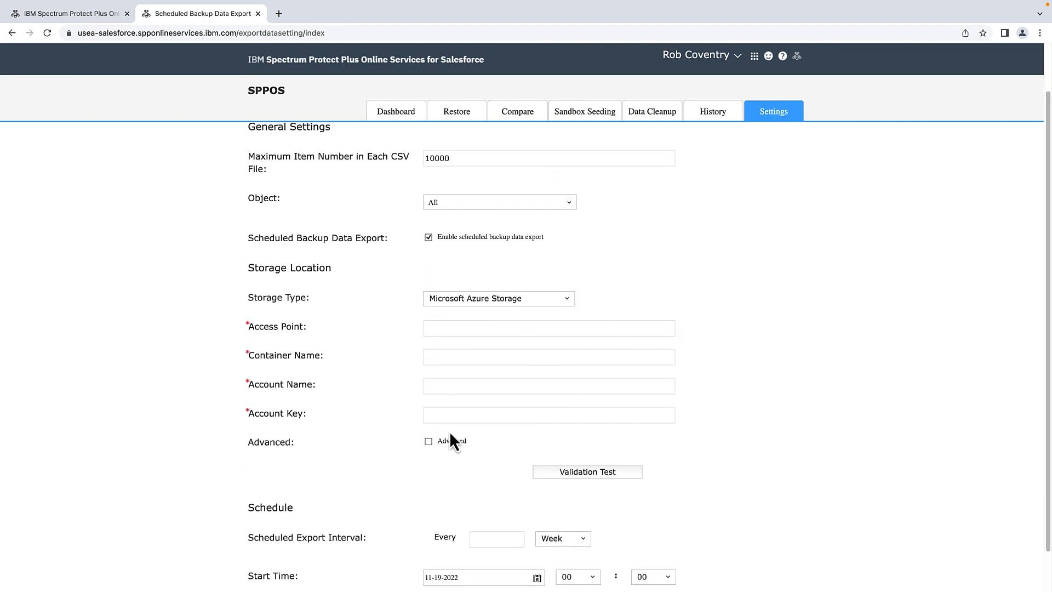
pyautogui.scroll(-1, 450, 434)
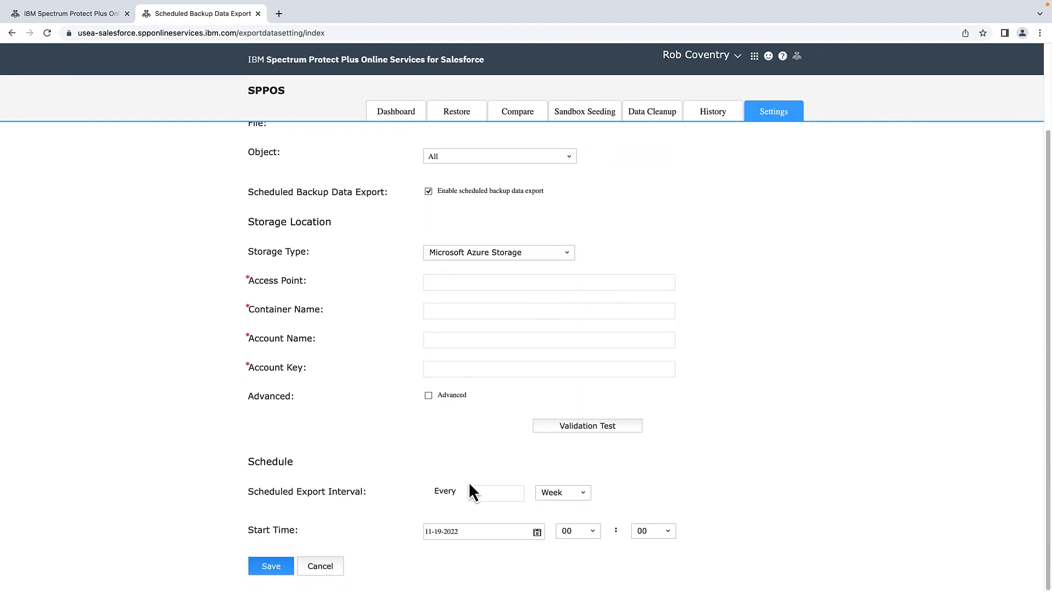
pyautogui.click(487, 494)
pyautogui.click(572, 493)
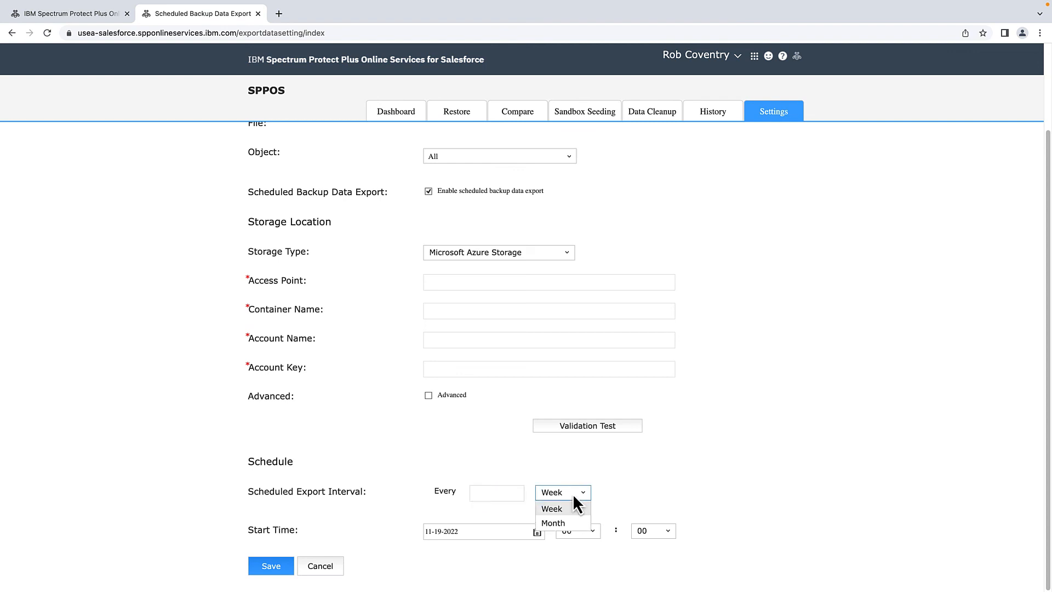
pyautogui.click(835, 426)
# - Return to the settings overview and open the Backup Settings page
pyautogui.click(769, 112)
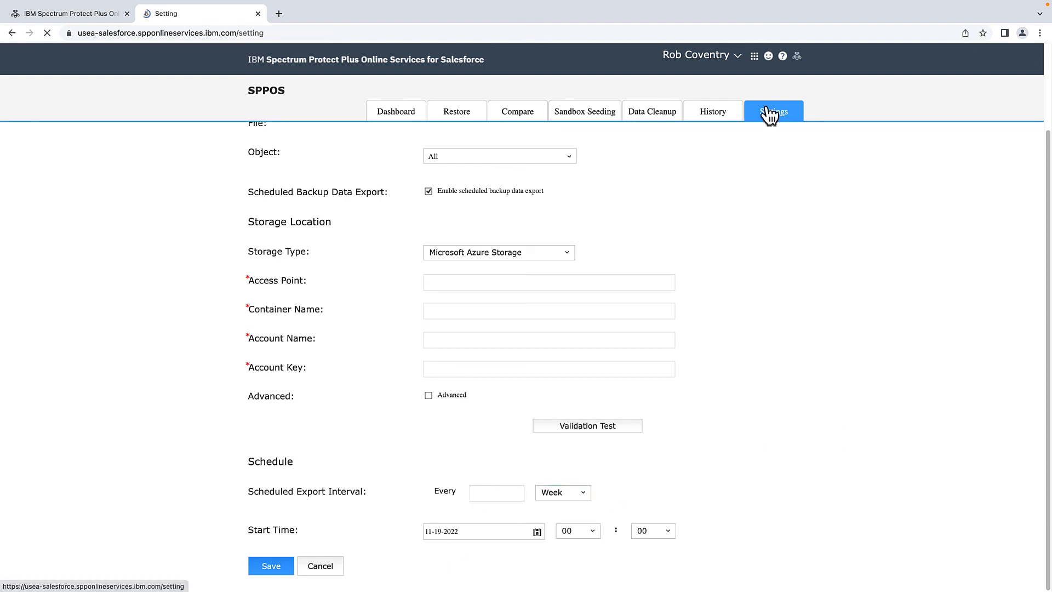
pyautogui.scroll(-3, 734, 423)
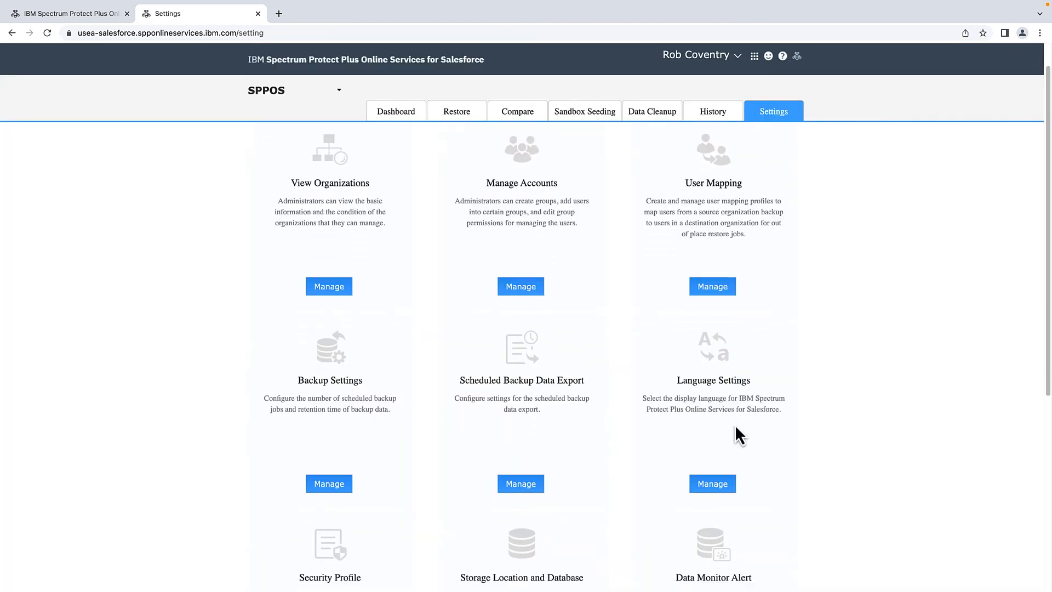
pyautogui.scroll(-3, 737, 438)
pyautogui.click(721, 441)
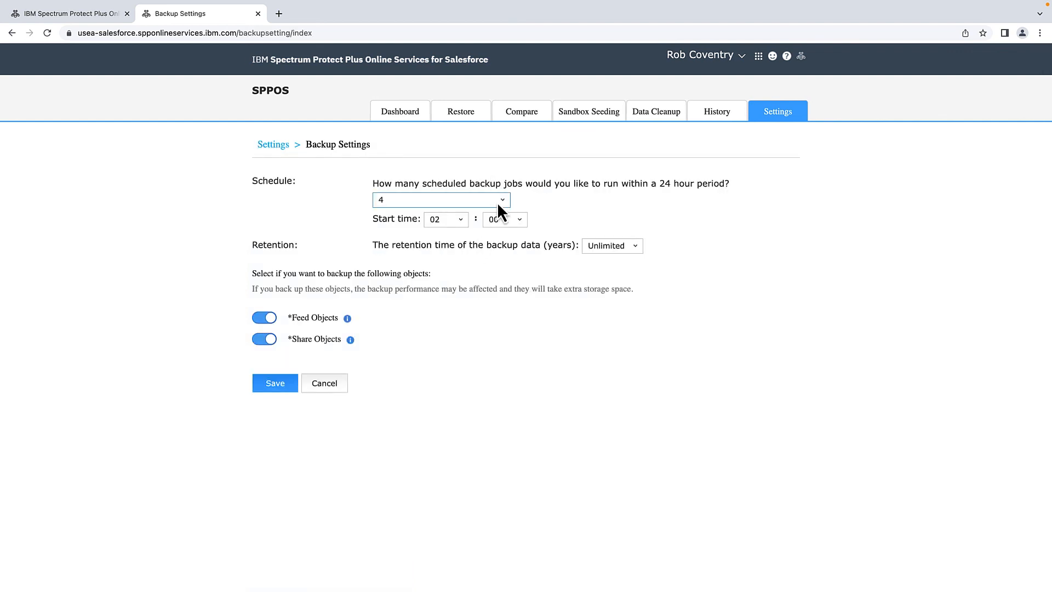
# - Keep 4 scheduled backup jobs per day, then open App Management from the online services home page
pyautogui.click(497, 202)
pyautogui.click(560, 199)
pyautogui.click(53, 13)
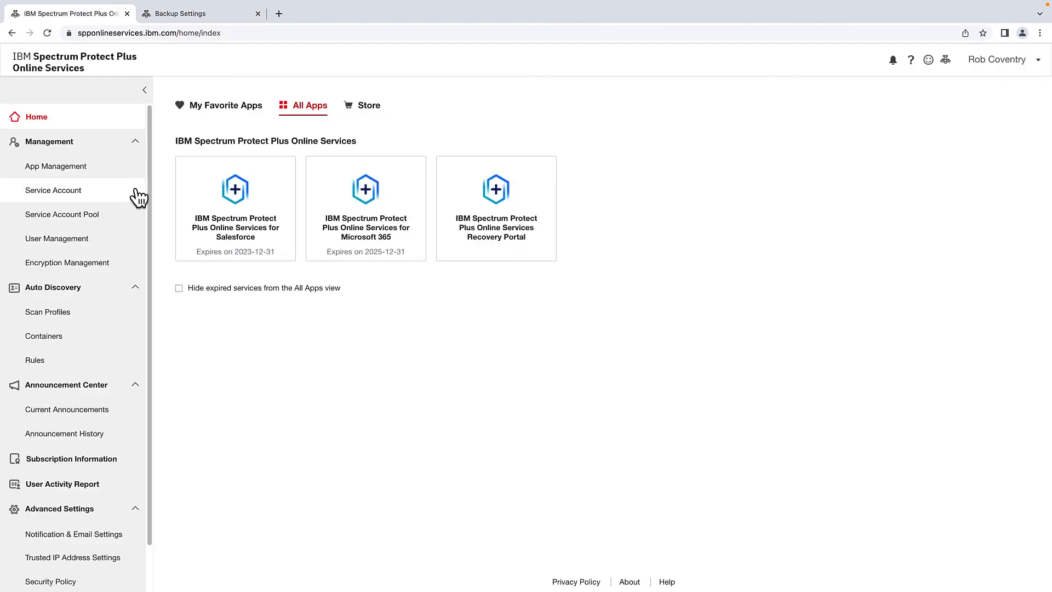
pyautogui.click(79, 178)
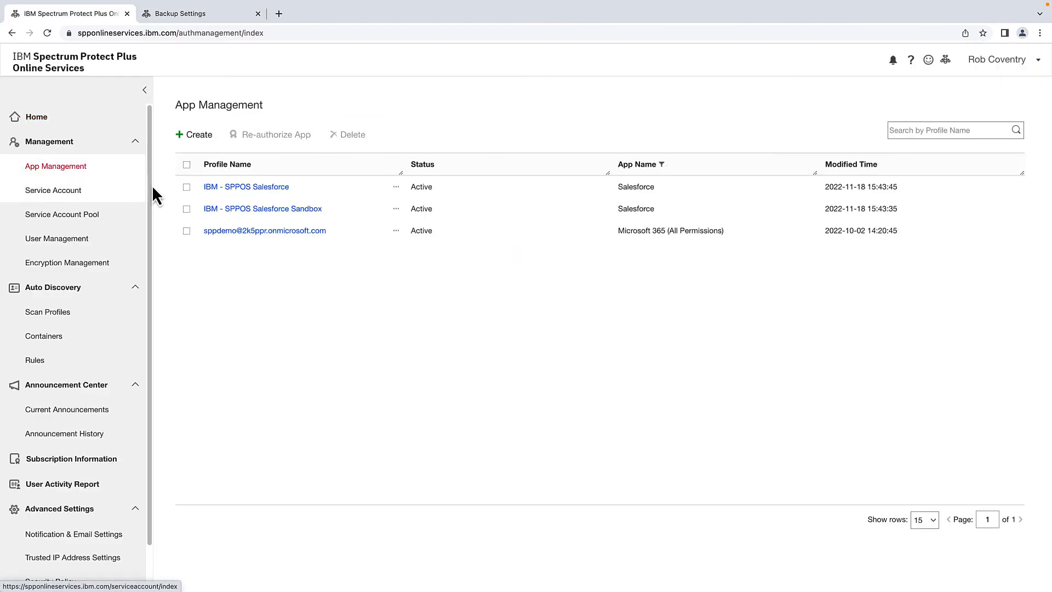